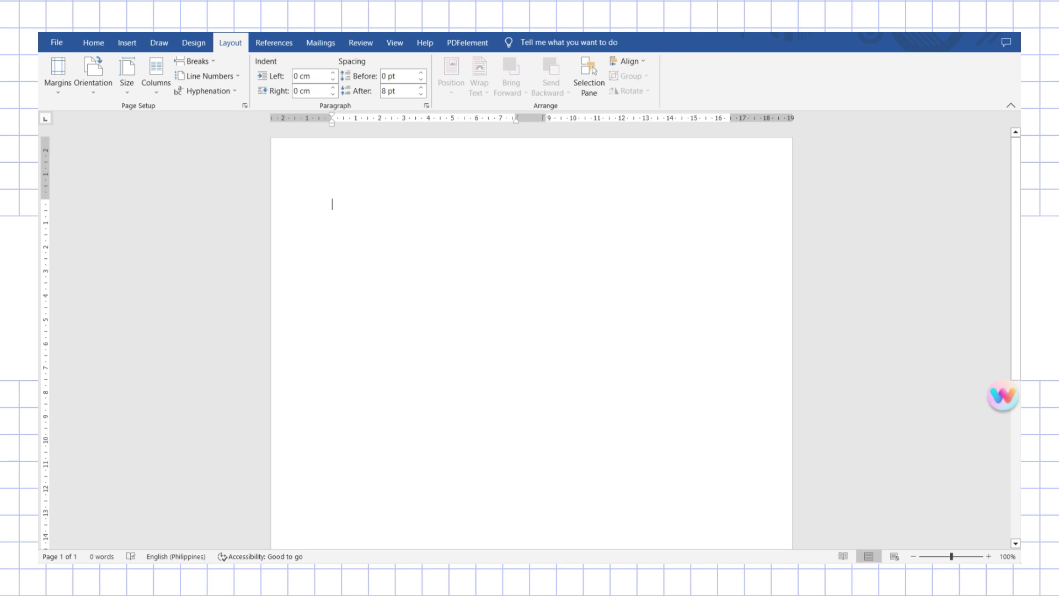
Set all four page margins of the blank document to 1.27 cm.
{"action": "left_click", "coordinate": [58, 75]}
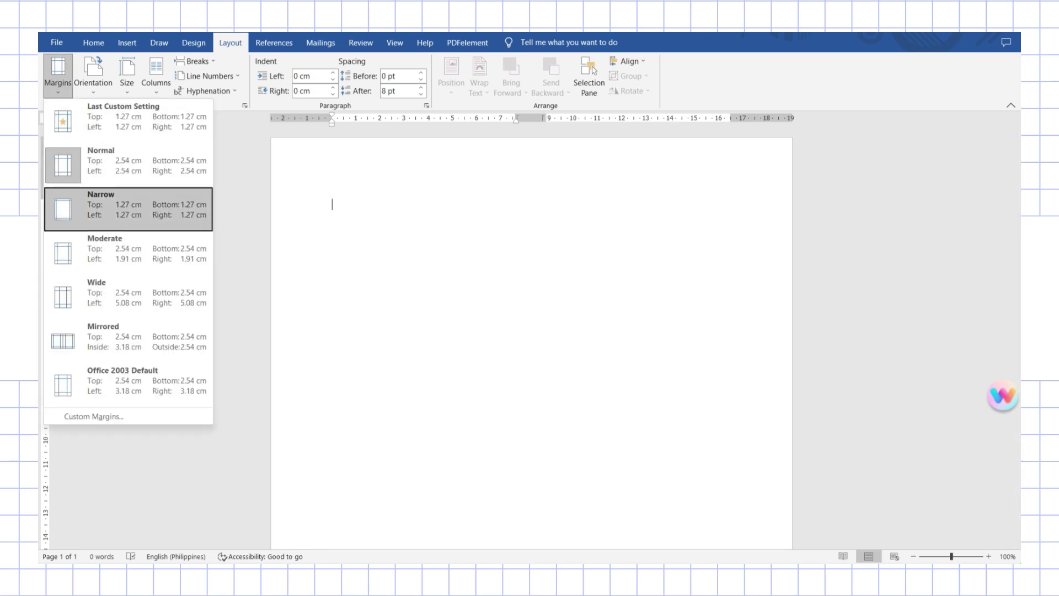
{"action": "key", "text": "Down"}
{"action": "key", "text": "Up"}
{"action": "key", "text": "Up"}
{"action": "key", "text": "Up"}
{"action": "key", "text": "Up"}
{"action": "key", "text": "Return"}
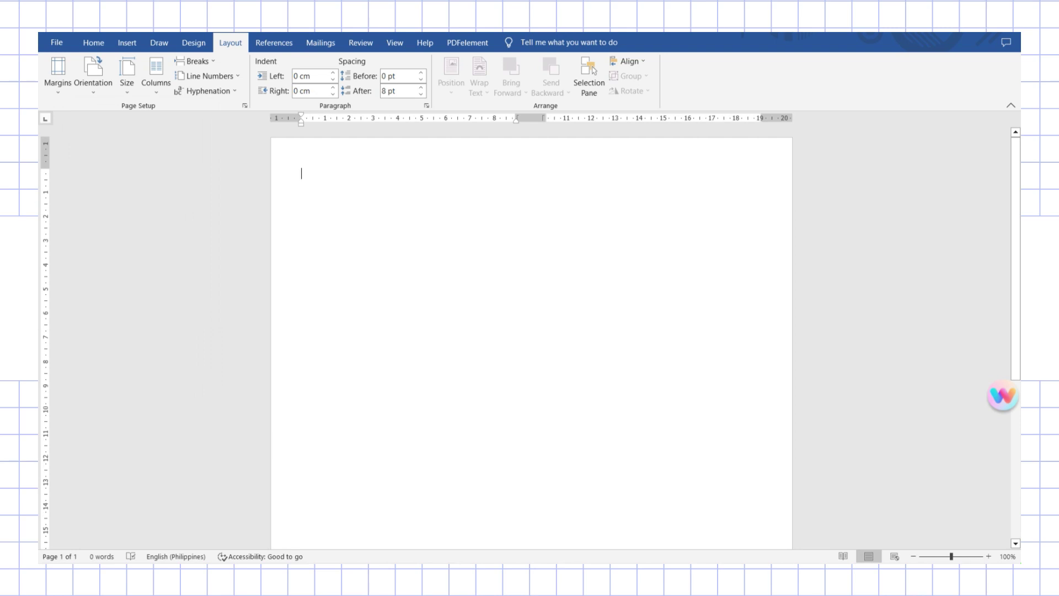
Examine the page orientation choices and the list of available paper sizes without changing either setting.
{"action": "left_click", "coordinate": [93, 76]}
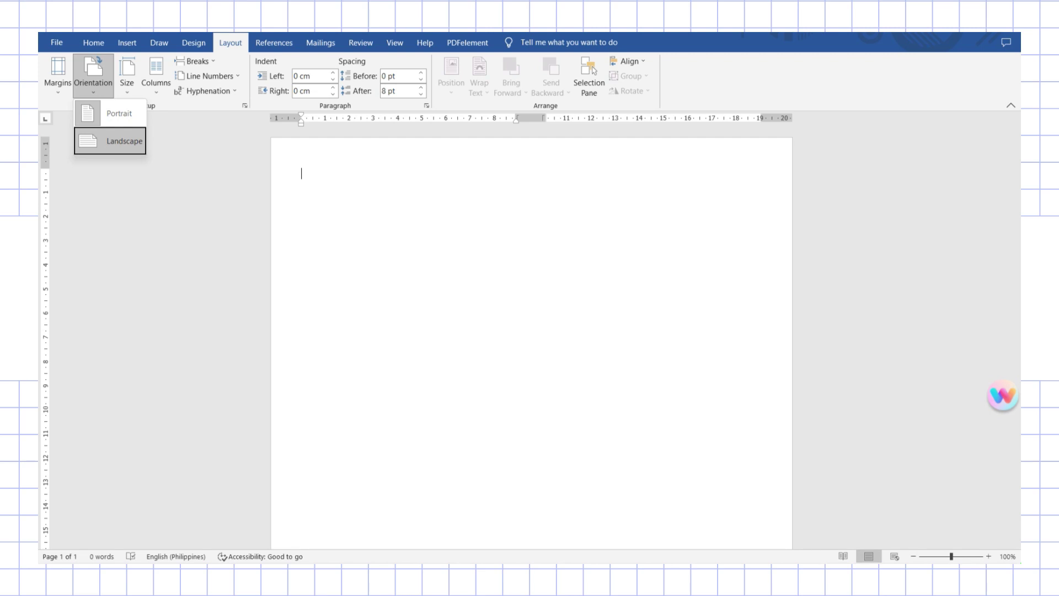
{"action": "key", "text": "Up"}
{"action": "key", "text": "Down"}
{"action": "key", "text": "Escape"}
{"action": "key", "text": "Right"}
{"action": "key", "text": "Down"}
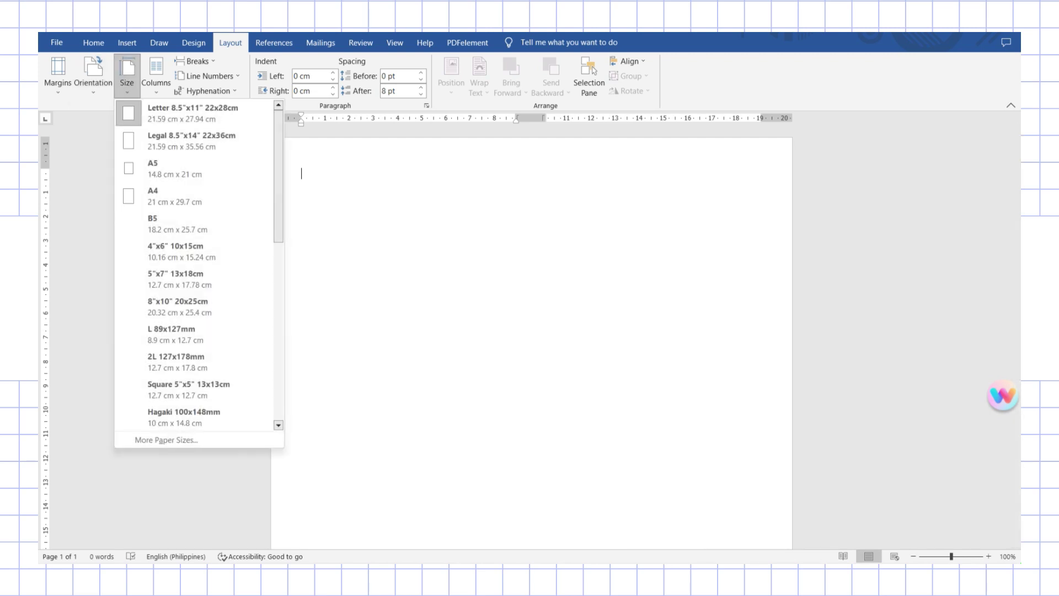
{"action": "key", "text": "Down"}
{"action": "key", "text": "Down"}
{"action": "key", "text": "Down"}
{"action": "key", "text": "Down"}
{"action": "key", "text": "Down"}
{"action": "key", "text": "Down"}
{"action": "key", "text": "Down"}
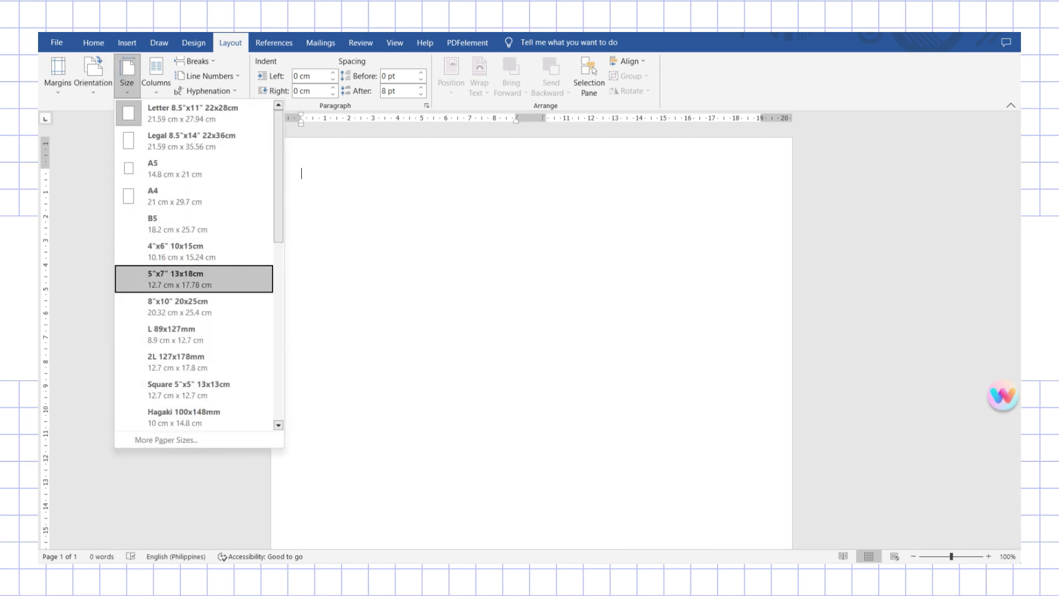
{"action": "key", "text": "Down"}
{"action": "key", "text": "Down"}
{"action": "key", "text": "Down"}
{"action": "key", "text": "Down"}
{"action": "key", "text": "Down"}
{"action": "key", "text": "Up"}
{"action": "key", "text": "Up"}
{"action": "key", "text": "Up"}
{"action": "key", "text": "Up"}
{"action": "key", "text": "Up"}
{"action": "key", "text": "Up"}
{"action": "key", "text": "Up"}
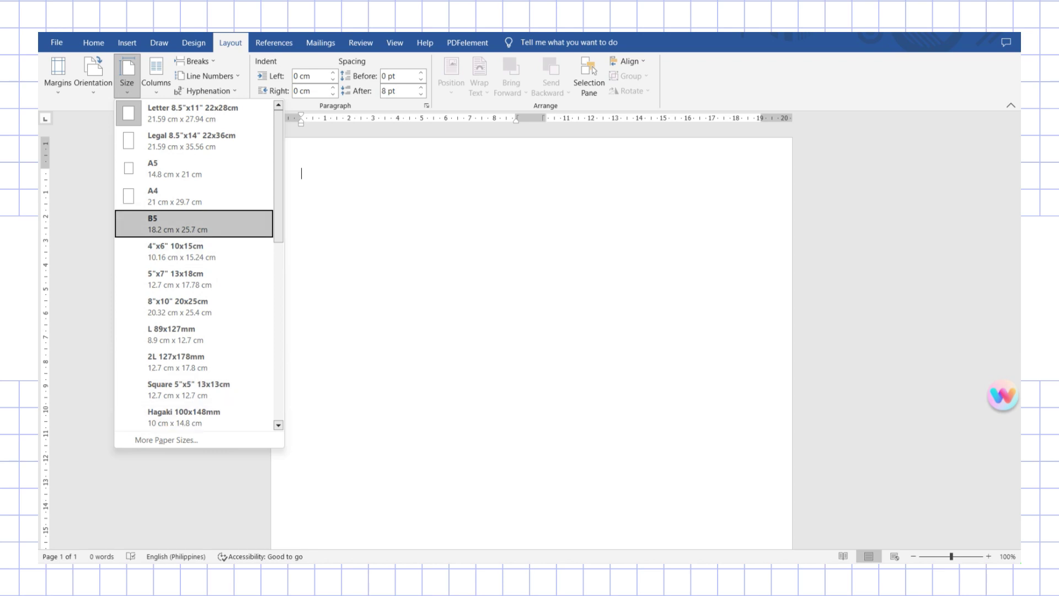
{"action": "key", "text": "Up"}
{"action": "key", "text": "Up"}
{"action": "key", "text": "Up"}
{"action": "key", "text": "Up"}
{"action": "key", "text": "Escape"}
{"action": "key", "text": "Right"}
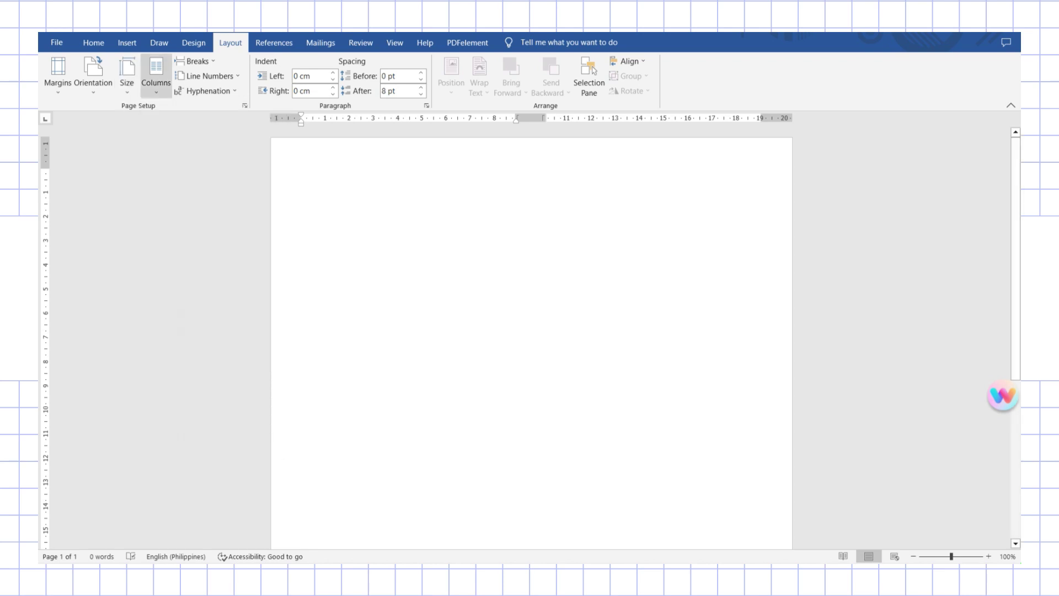
{"action": "key", "text": "Escape"}
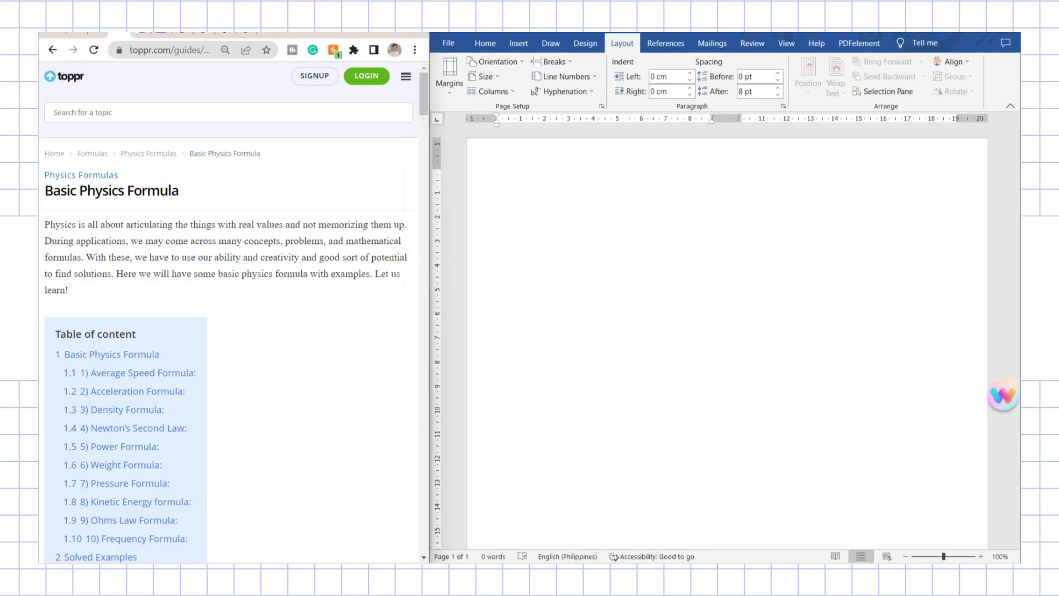
Enter the title "Physics Formula" on the first line and set its font to Geliat ExtraBold.
{"action": "left_click", "coordinate": [497, 173]}
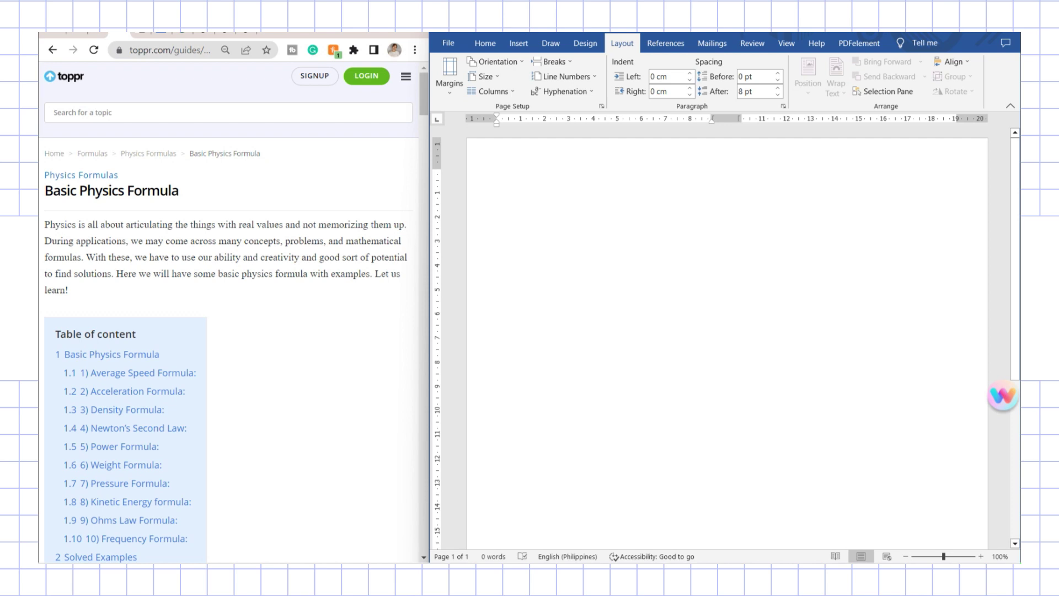
{"action": "type", "text": "Physics Form"}
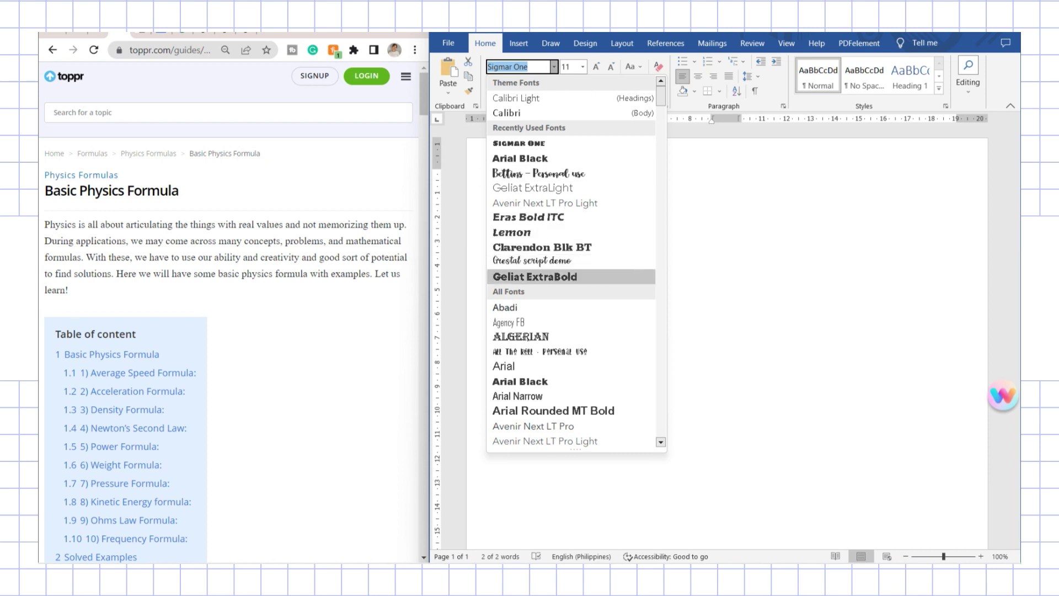
{"action": "left_click", "coordinate": [529, 276]}
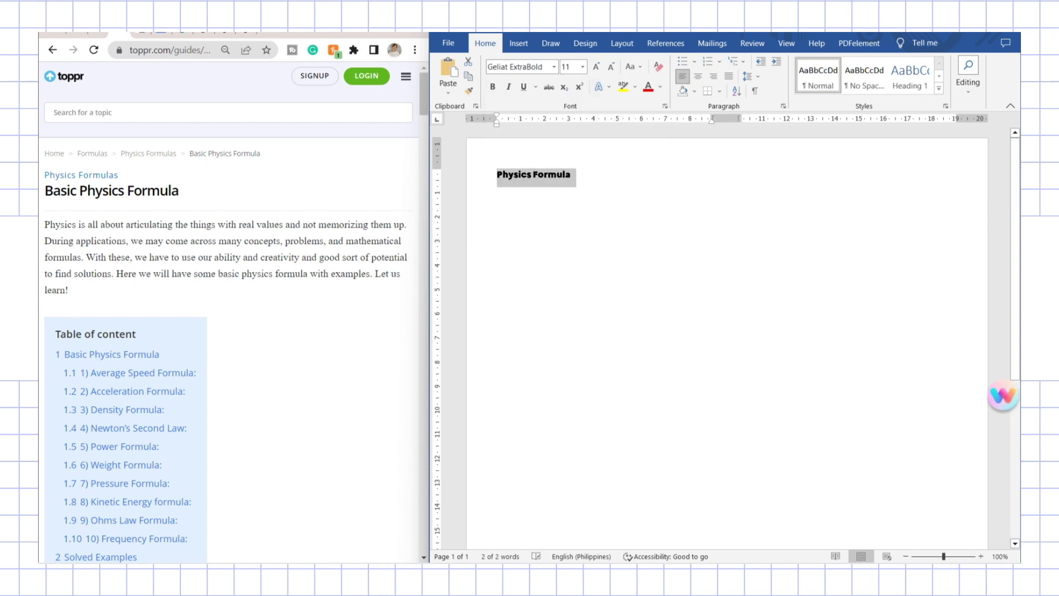
Enlarge the title's font size to 28 pt and make it read "Physics Formulas".
{"action": "left_click", "coordinate": [596, 66]}
{"action": "left_click", "coordinate": [596, 66]}
{"action": "left_click", "coordinate": [596, 66]}
{"action": "left_click", "coordinate": [596, 66]}
{"action": "left_click", "coordinate": [596, 66]}
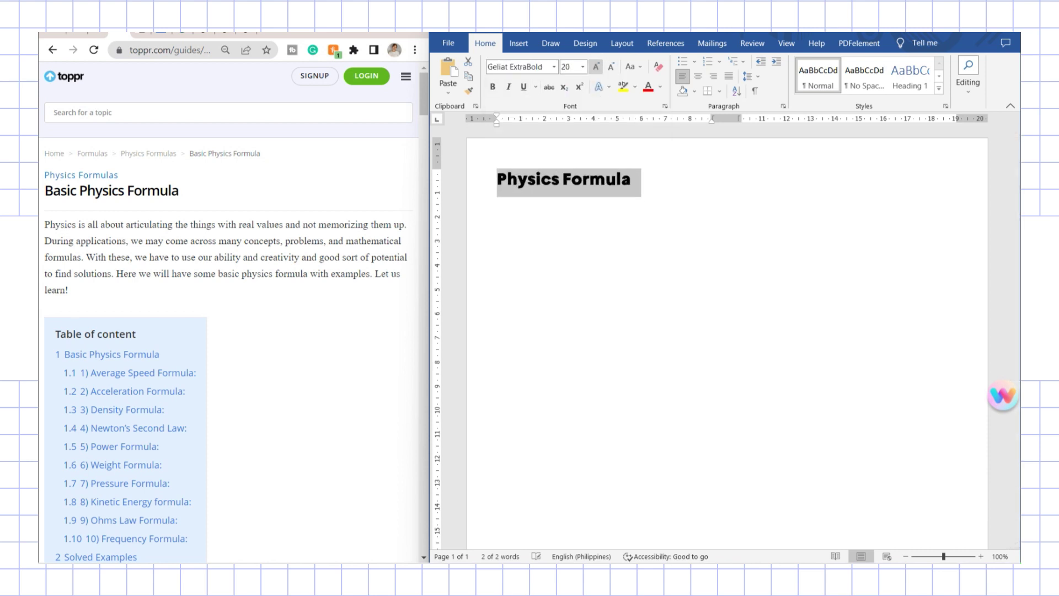
{"action": "left_click", "coordinate": [595, 66]}
{"action": "left_click", "coordinate": [595, 67]}
{"action": "left_click", "coordinate": [596, 67]}
{"action": "left_click", "coordinate": [596, 66]}
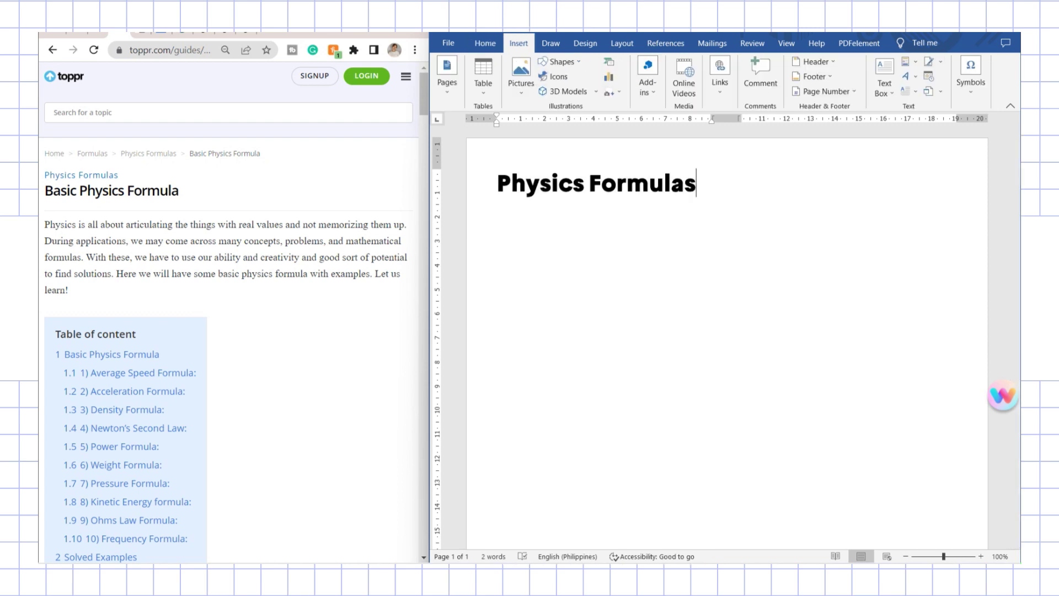
Draw a thin horizontal rectangle about 10.5 cm wide beside the title, reaching toward the right page margin.
{"action": "left_click", "coordinate": [560, 62]}
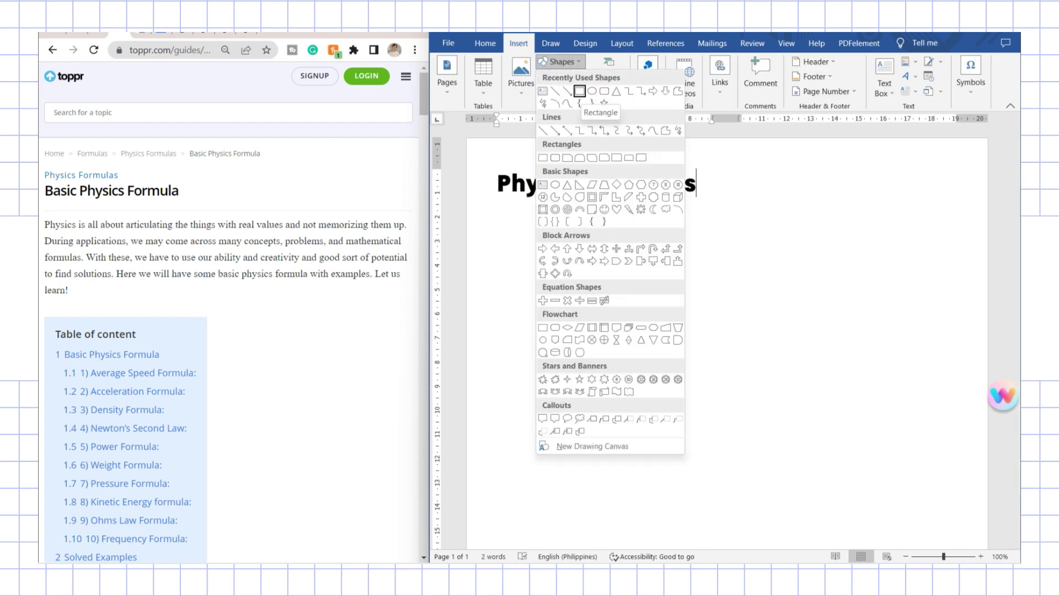
{"action": "left_click", "coordinate": [579, 90]}
{"action": "left_click_drag", "start_coordinate": [708, 165], "coordinate": [964, 168]}
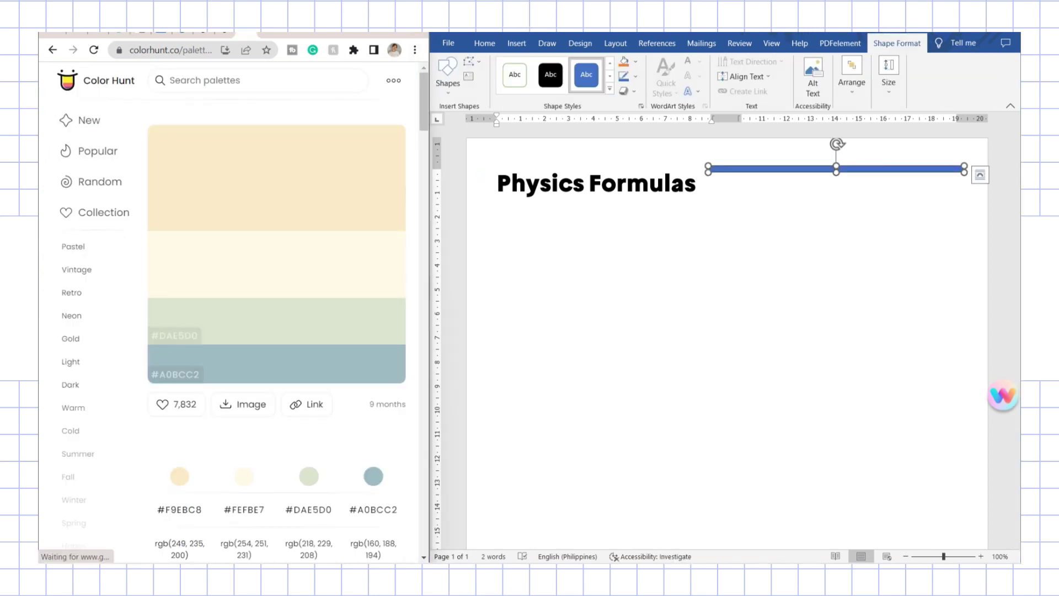
Copy the hex code #A0BCC2 from the Color Hunt palette and apply it as the title's font color in Word.
{"action": "left_click", "coordinate": [175, 374]}
{"action": "key", "text": "alt+Tab"}
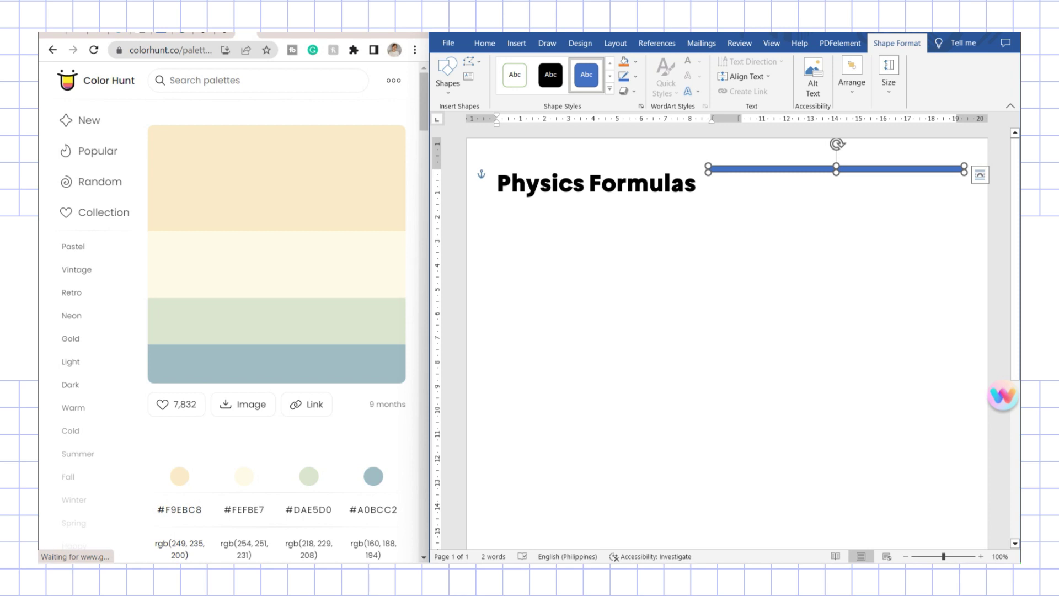
{"action": "key", "text": "ctrl+a"}
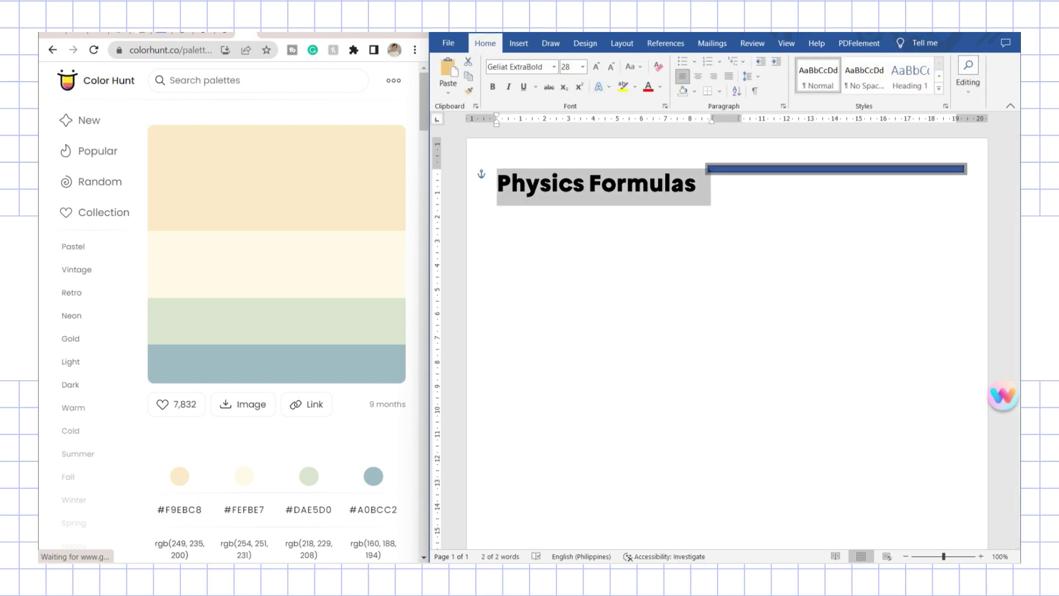
{"action": "left_click", "coordinate": [649, 87]}
{"action": "left_click", "coordinate": [661, 87]}
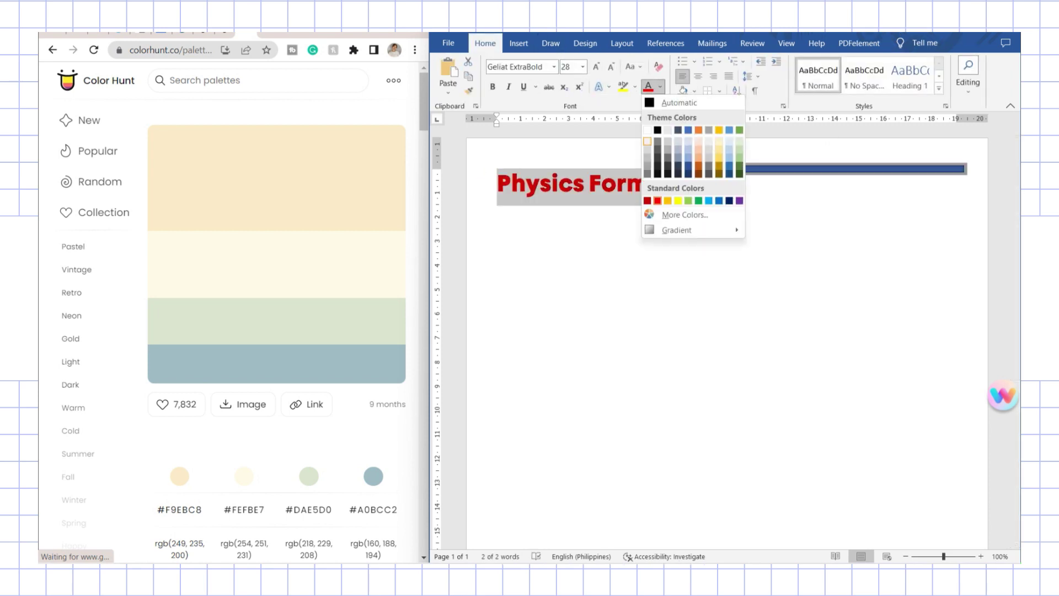
{"action": "left_click", "coordinate": [673, 215]}
{"action": "left_click", "coordinate": [882, 202]}
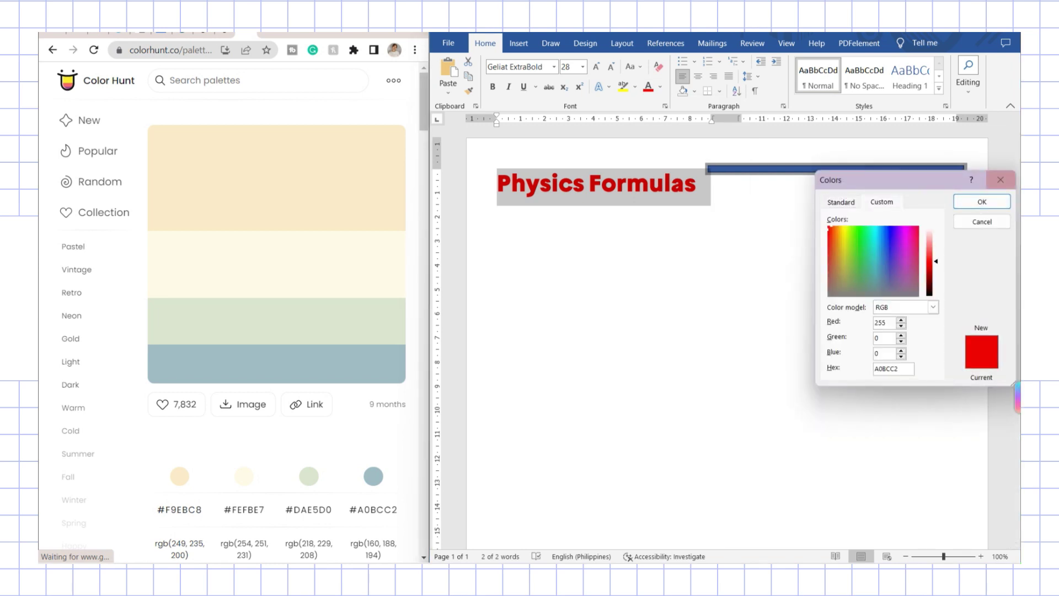
{"action": "double_click", "coordinate": [889, 367]}
{"action": "type", "text": "#A0BCC2"}
{"action": "left_click", "coordinate": [981, 202]}
{"action": "left_click", "coordinate": [696, 184]}
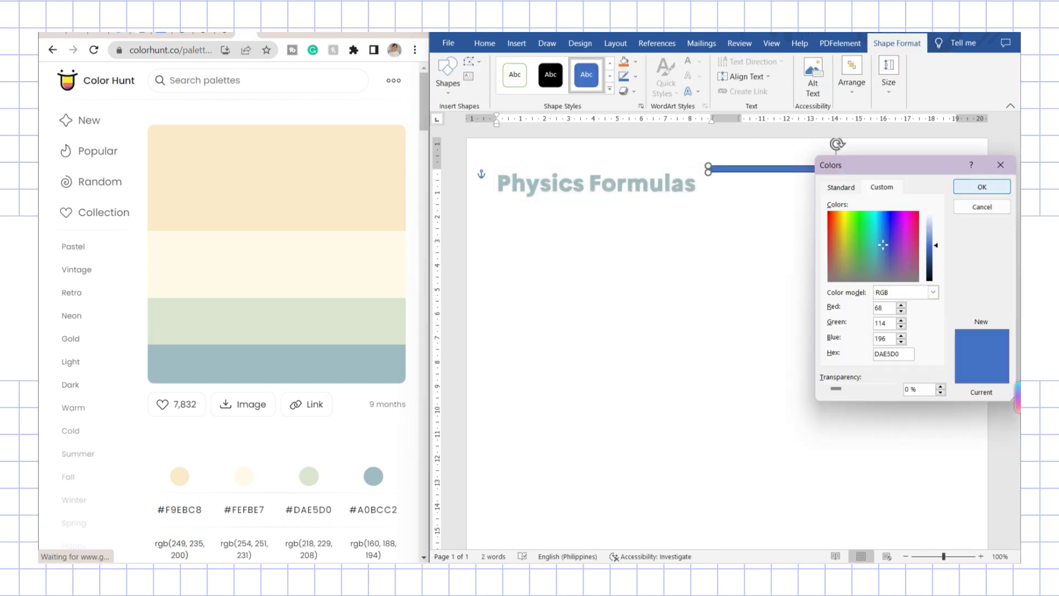
Fill the thin bar beside the title with #DAE5D0 and remove its outline.
{"action": "left_click", "coordinate": [981, 186]}
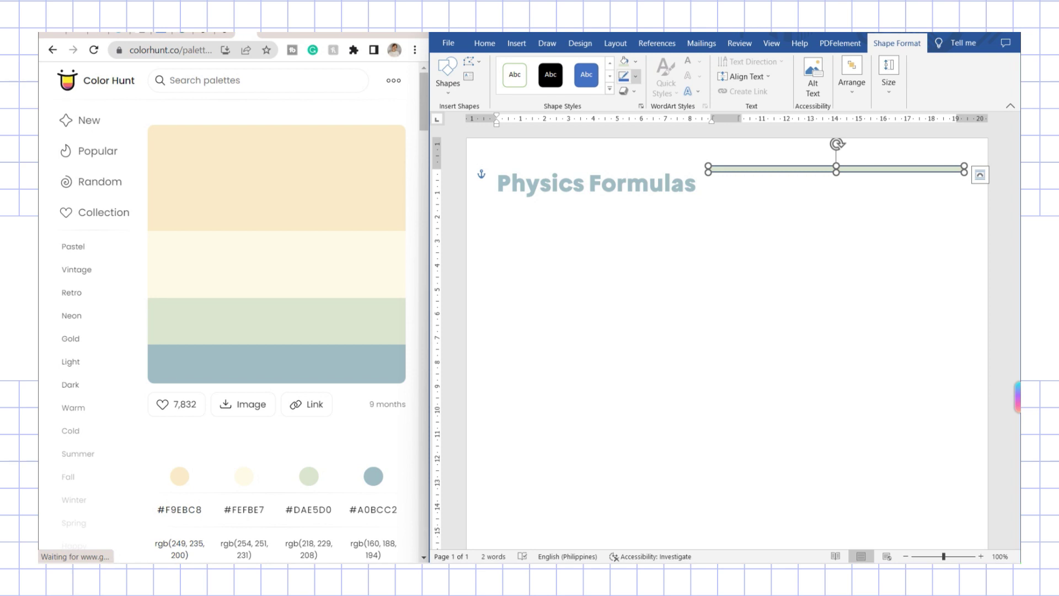
{"action": "left_click", "coordinate": [636, 76]}
{"action": "left_click", "coordinate": [685, 213]}
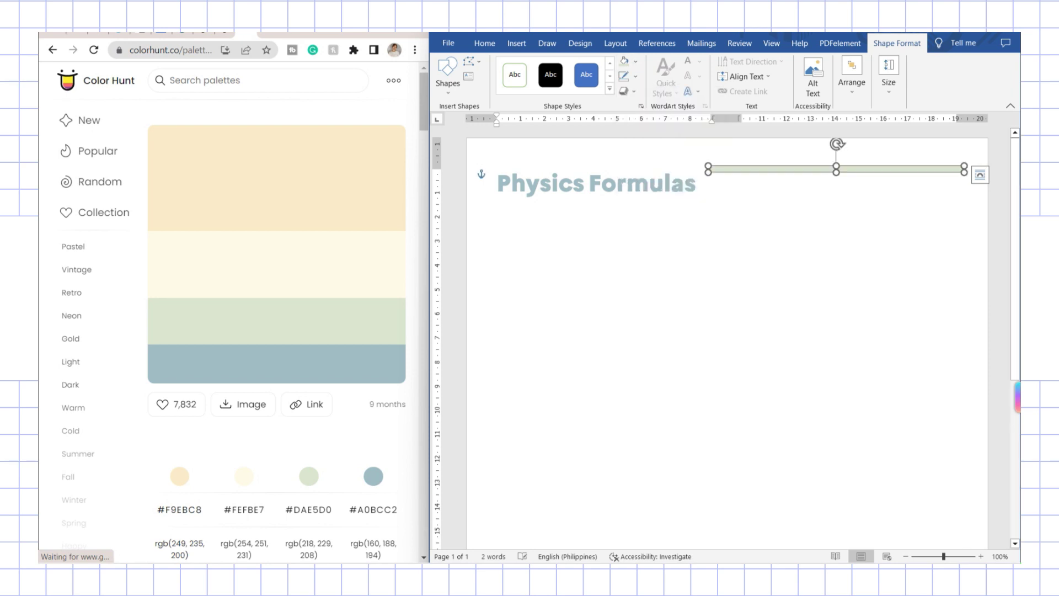
{"action": "left_click", "coordinate": [696, 184]}
Insert a simple text box directly below the green bar, matched to the bar's width and shortened to one line.
{"action": "left_click", "coordinate": [517, 43]}
{"action": "left_click", "coordinate": [883, 78]}
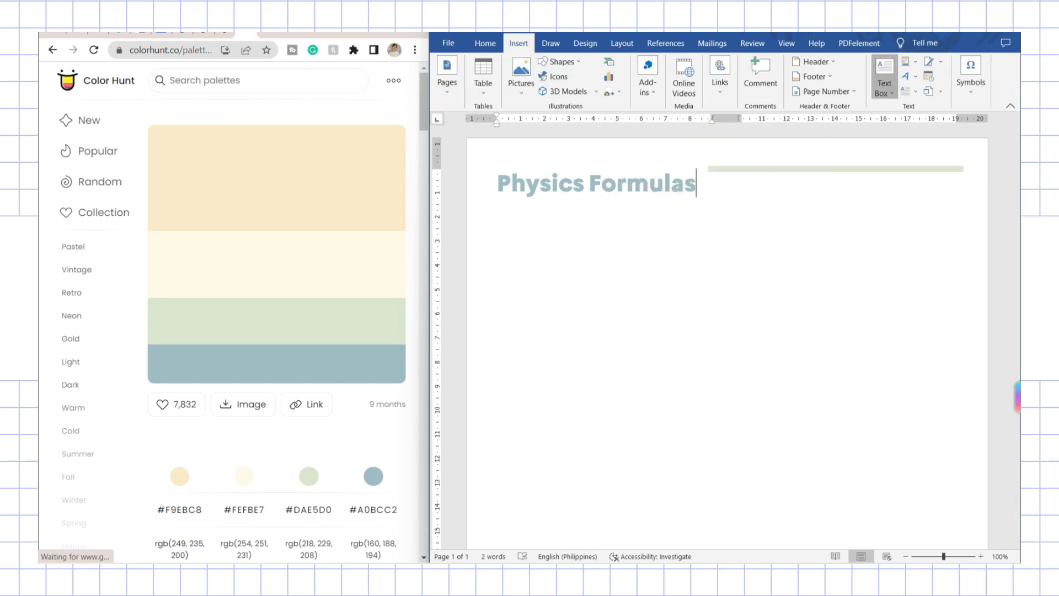
{"action": "left_click", "coordinate": [884, 77]}
{"action": "left_click", "coordinate": [854, 160]}
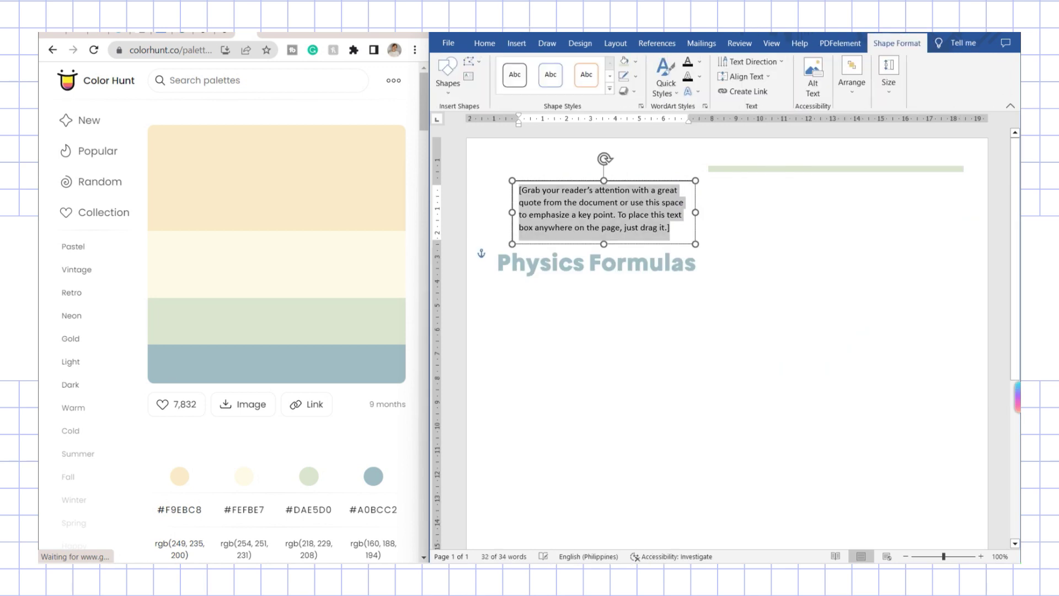
{"action": "left_click_drag", "start_coordinate": [640, 181], "coordinate": [838, 178]}
{"action": "left_click", "coordinate": [721, 256]}
{"action": "left_click", "coordinate": [784, 377]}
{"action": "left_click_drag", "start_coordinate": [893, 209], "coordinate": [965, 209]}
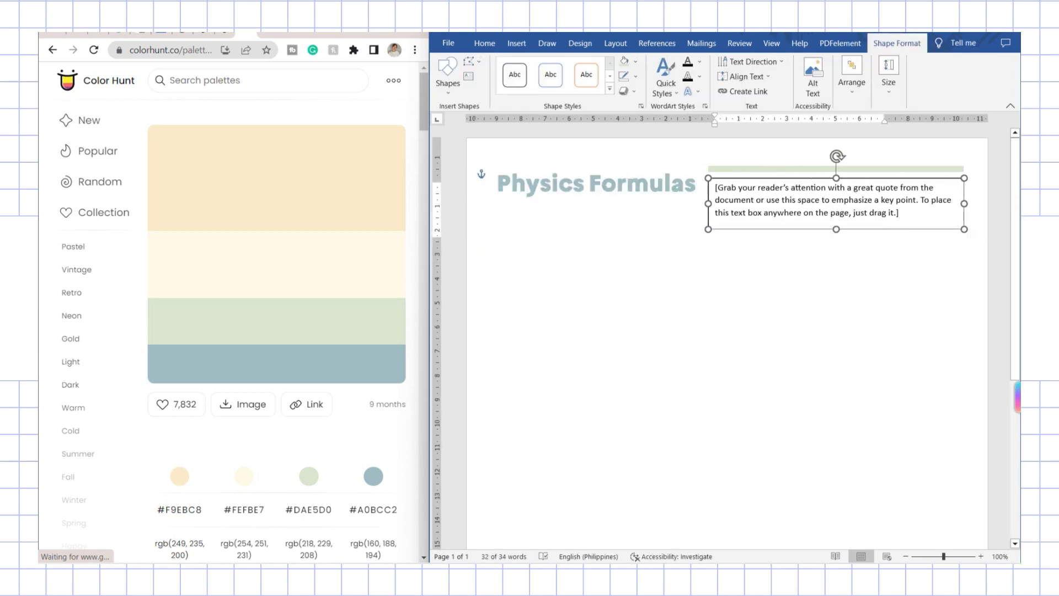
{"action": "left_click_drag", "start_coordinate": [836, 228], "coordinate": [836, 196]}
Replace the text box placeholder with "Subtitle | Unit # Lesson # | Date:" in Avenir Next LT Pro Light and remove the box outline.
{"action": "left_click", "coordinate": [836, 188]}
{"action": "type", "text": "Subtitle | Unit # Lesson # | Date:"}
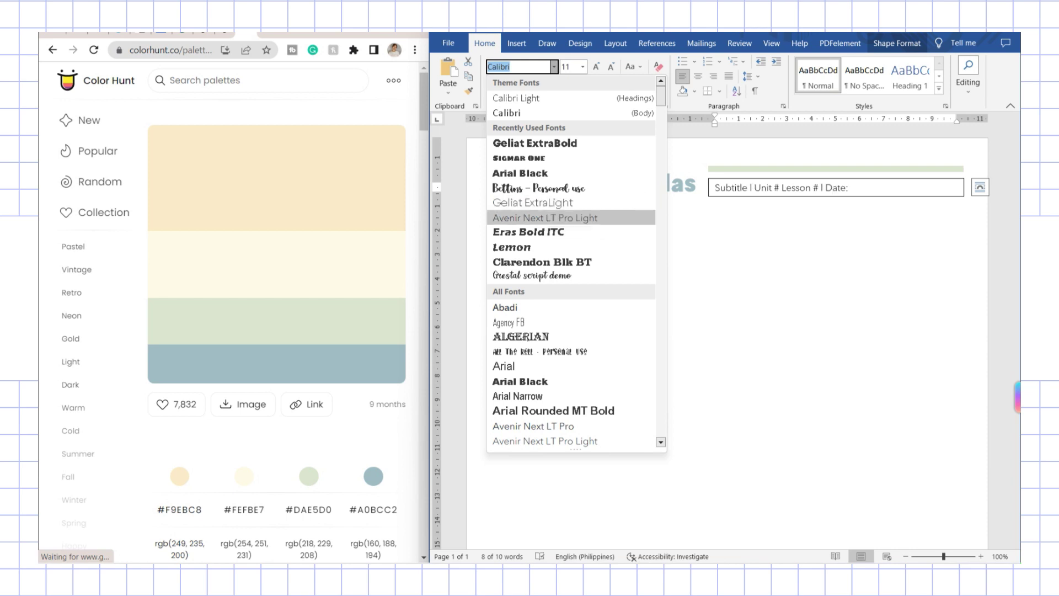
{"action": "left_click", "coordinate": [532, 202]}
{"action": "left_click", "coordinate": [696, 183]}
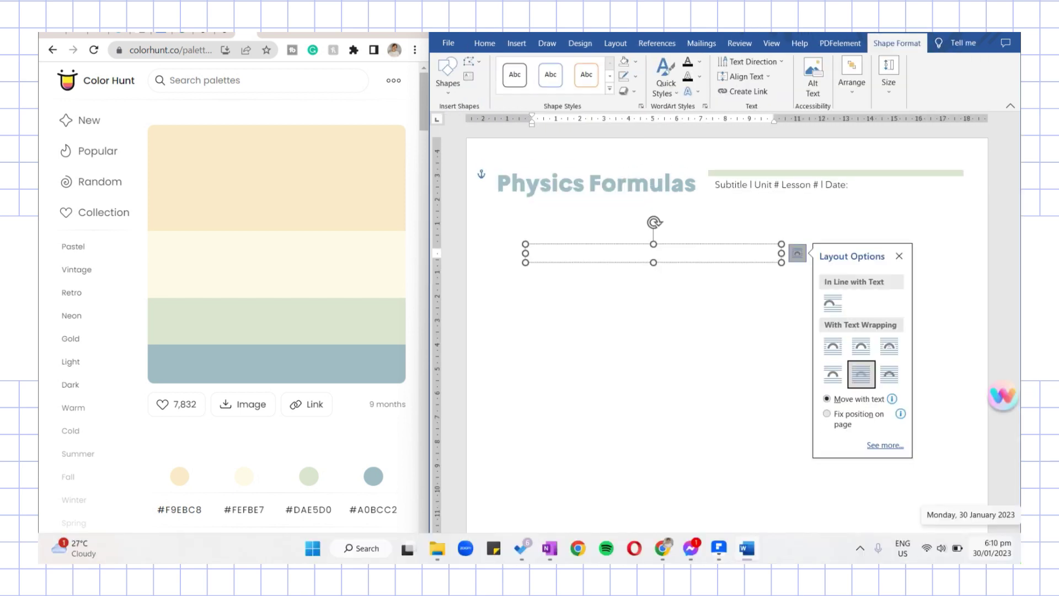
Label a copy of the subtitle text box "- Name-", narrow it to fit, and position it below the title.
{"action": "type", "text": "Nam"}
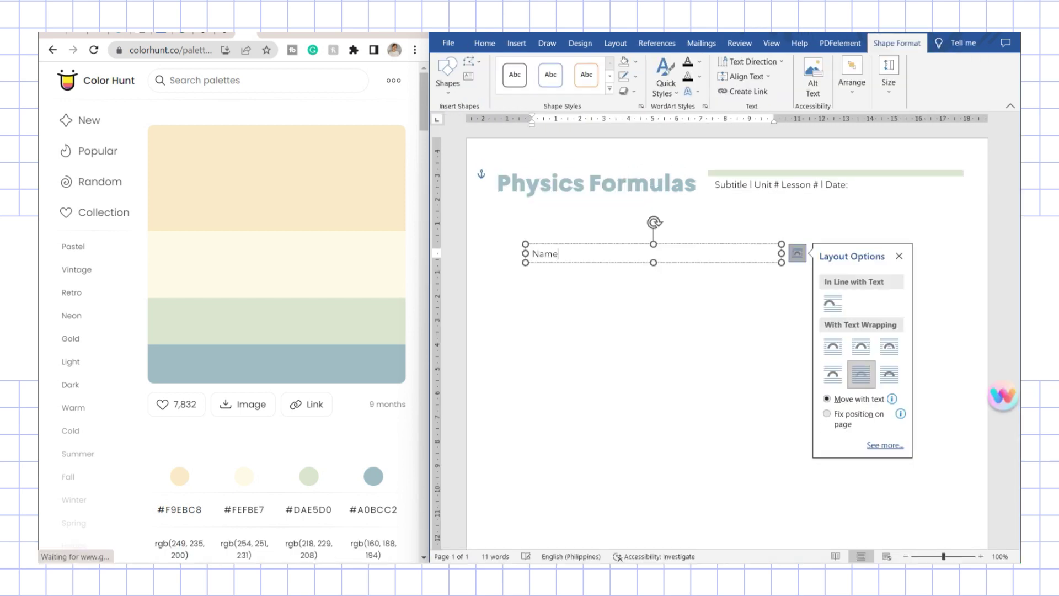
{"action": "type", "text": "e-"}
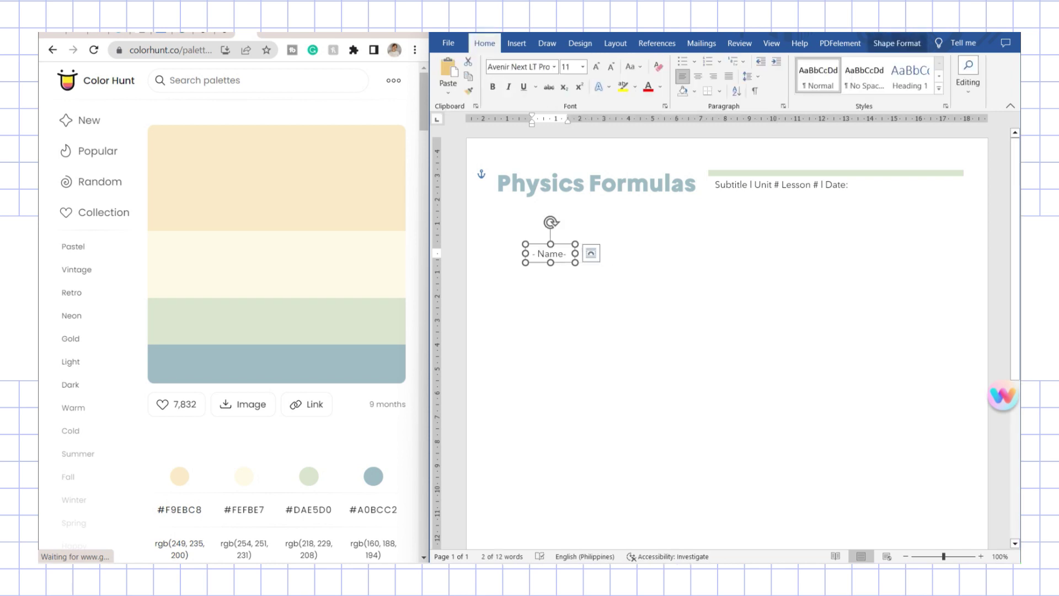
{"action": "left_click_drag", "start_coordinate": [538, 245], "coordinate": [581, 234]}
{"action": "left_click", "coordinate": [627, 183]}
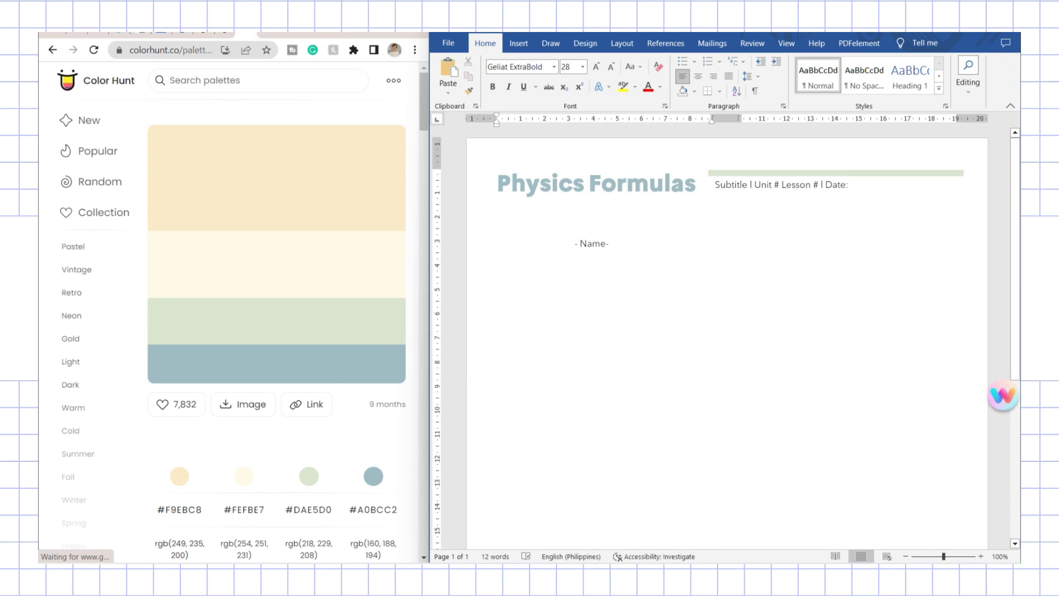
Draw a rounded rectangle about 6 cm wide and 2.2 cm high beneath the "- Name-" label.
{"action": "left_click", "coordinate": [518, 43]}
{"action": "left_click", "coordinate": [561, 61]}
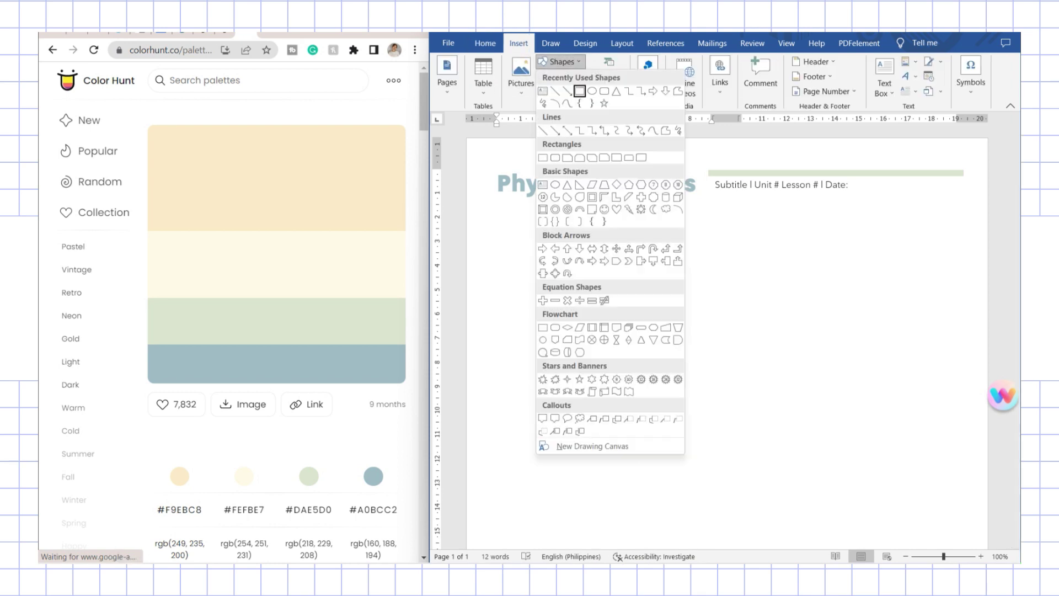
{"action": "left_click", "coordinate": [604, 91]}
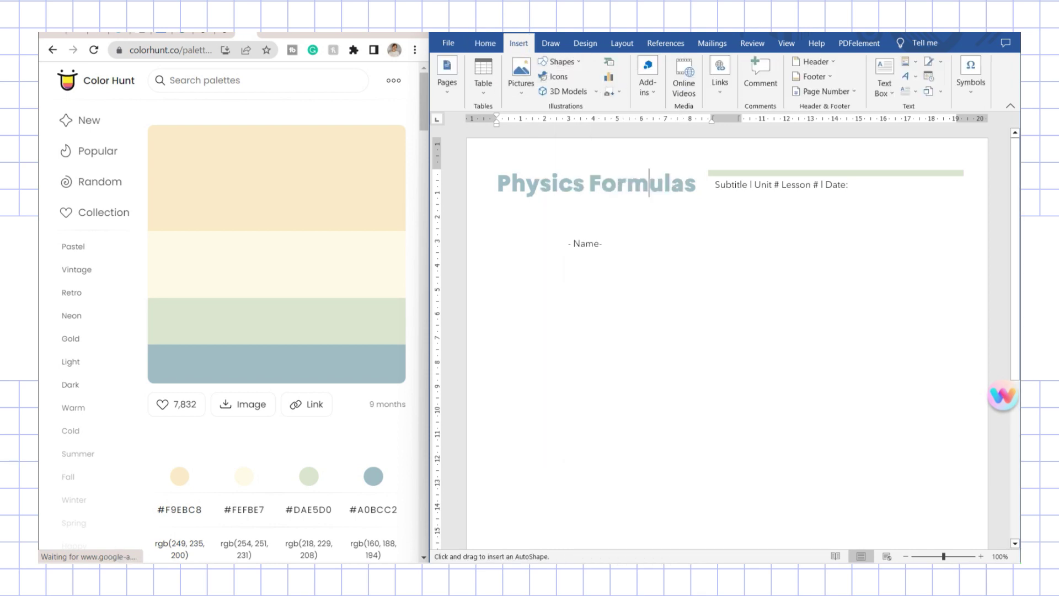
{"action": "left_click_drag", "start_coordinate": [516, 259], "coordinate": [662, 312]}
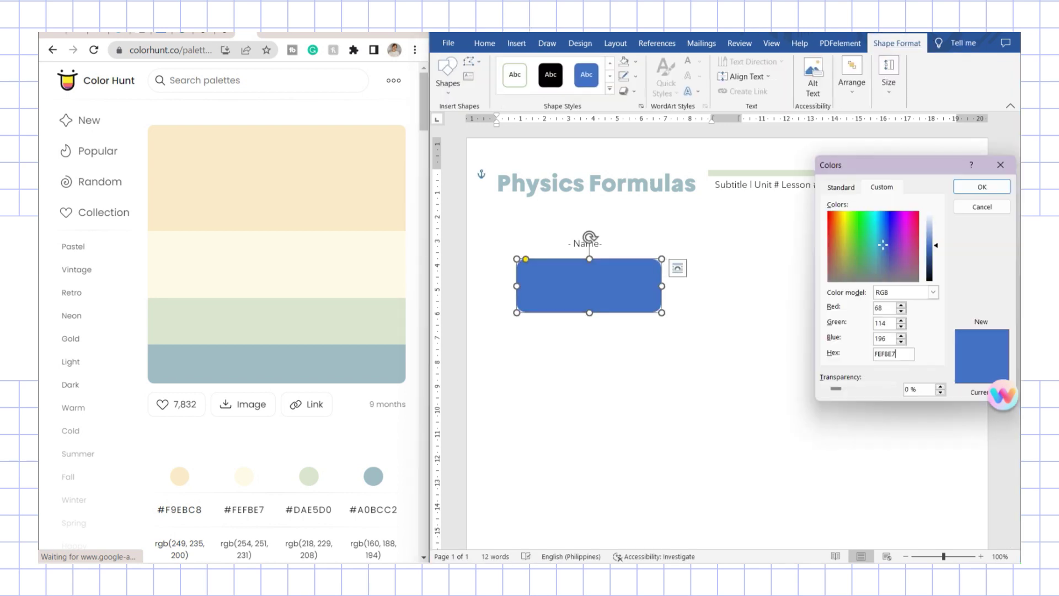
Fill the rounded rectangle with #FEFBE7 and its offset duplicate with #F9EBC8.
{"action": "key", "text": "Return"}
{"action": "left_click", "coordinate": [573, 182]}
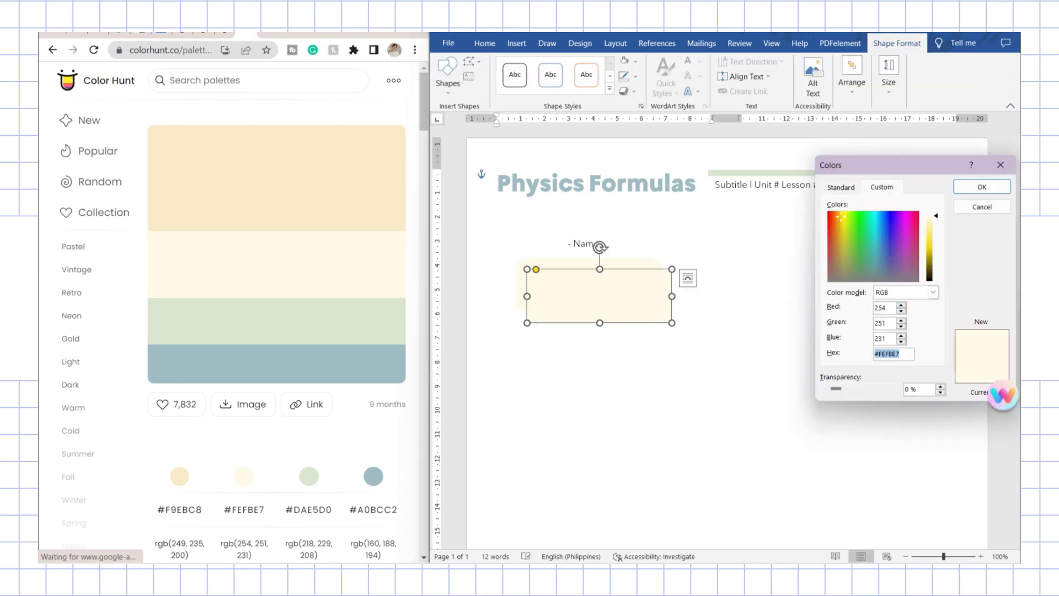
{"action": "left_click", "coordinate": [982, 187]}
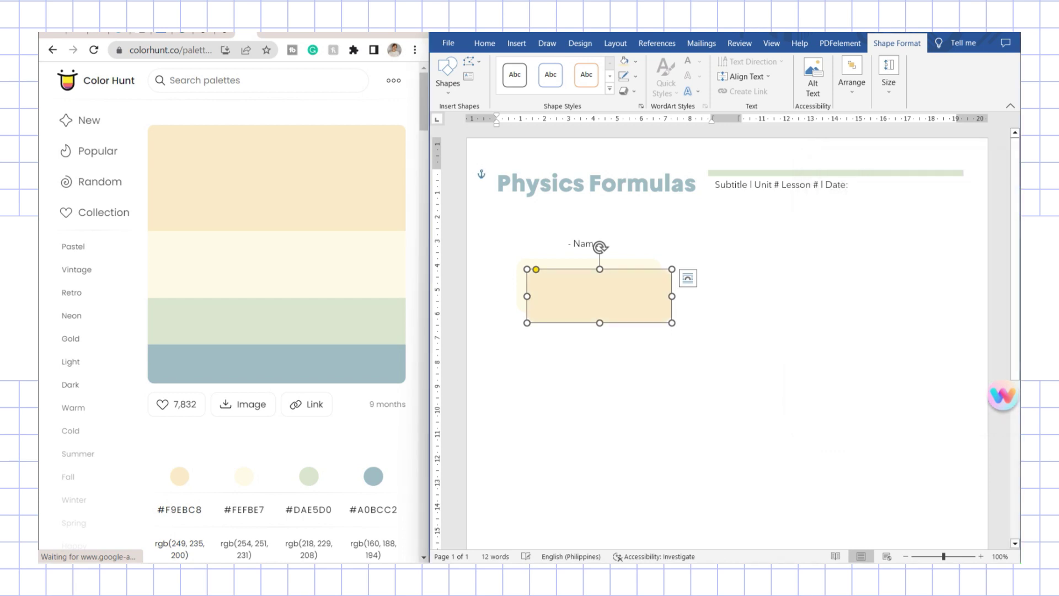
Move the #F9EBC8 rounded rectangle closer to the cream one and set its wrapping to Behind Text so it forms a shadow edge.
{"action": "left_click", "coordinate": [664, 182]}
{"action": "left_click", "coordinate": [597, 287]}
{"action": "left_click_drag", "start_coordinate": [597, 286], "coordinate": [590, 281]}
{"action": "right_click", "coordinate": [590, 281]}
{"action": "mouse_move", "coordinate": [629, 489]}
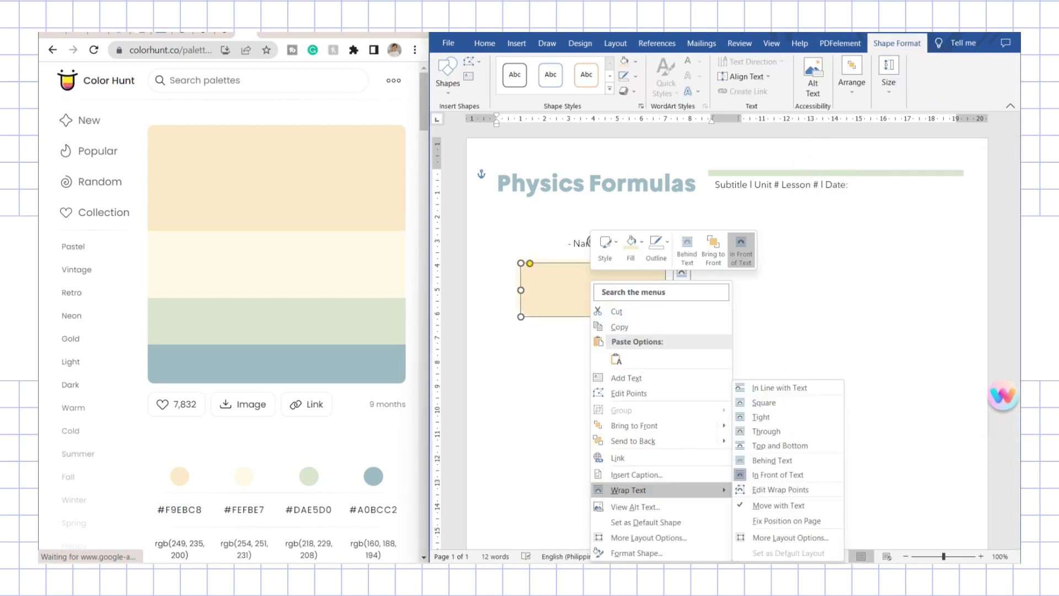
{"action": "left_click", "coordinate": [771, 461]}
{"action": "left_click", "coordinate": [696, 183]}
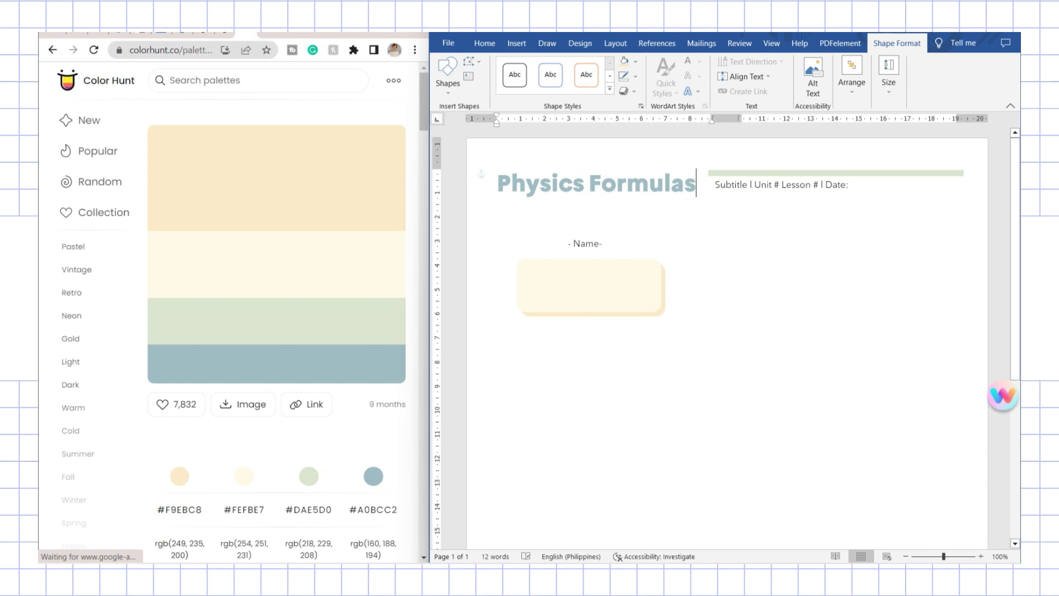
Nudge the "- Name-" text box slightly to the right above the cream rectangle.
{"action": "left_click", "coordinate": [571, 243]}
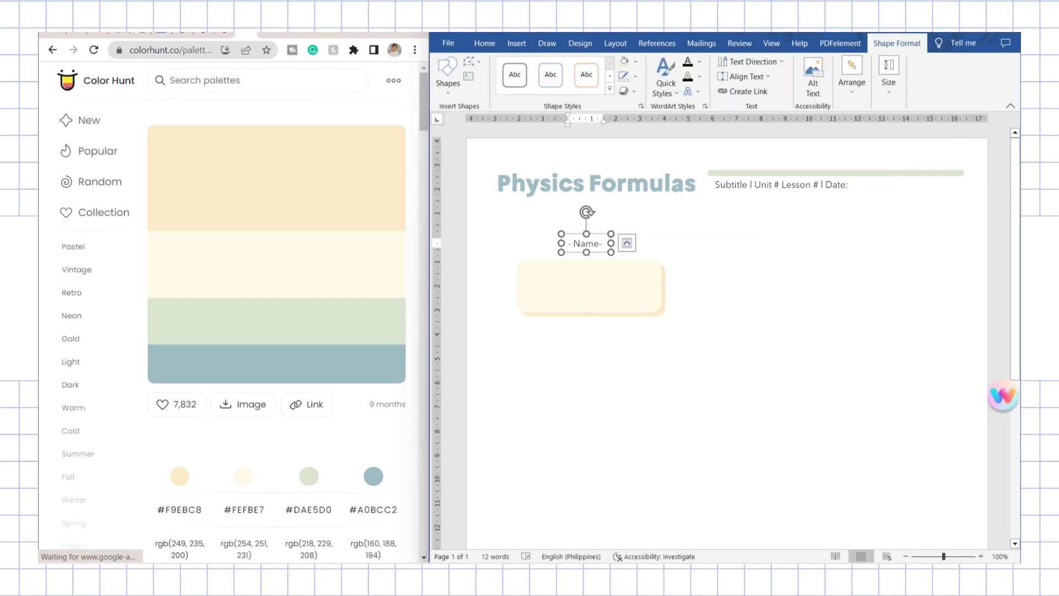
{"action": "key", "text": "Right"}
{"action": "key", "text": "Right"}
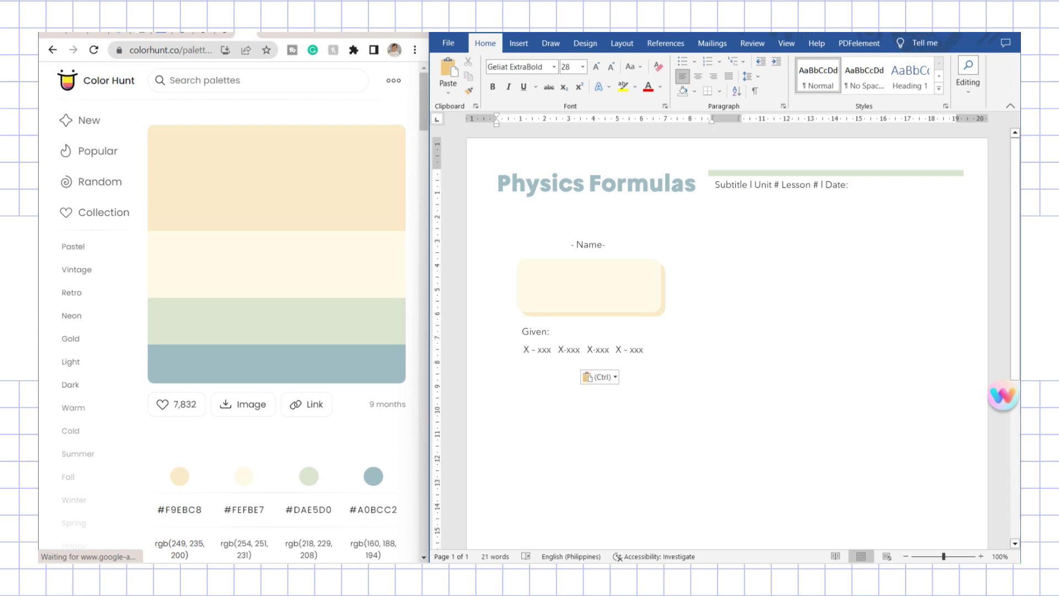
Draw a rounded rectangle about 3.8 cm wide and 5.8 cm high beside the cream formula box, filled with the palette's pale green.
{"action": "left_click", "coordinate": [517, 43]}
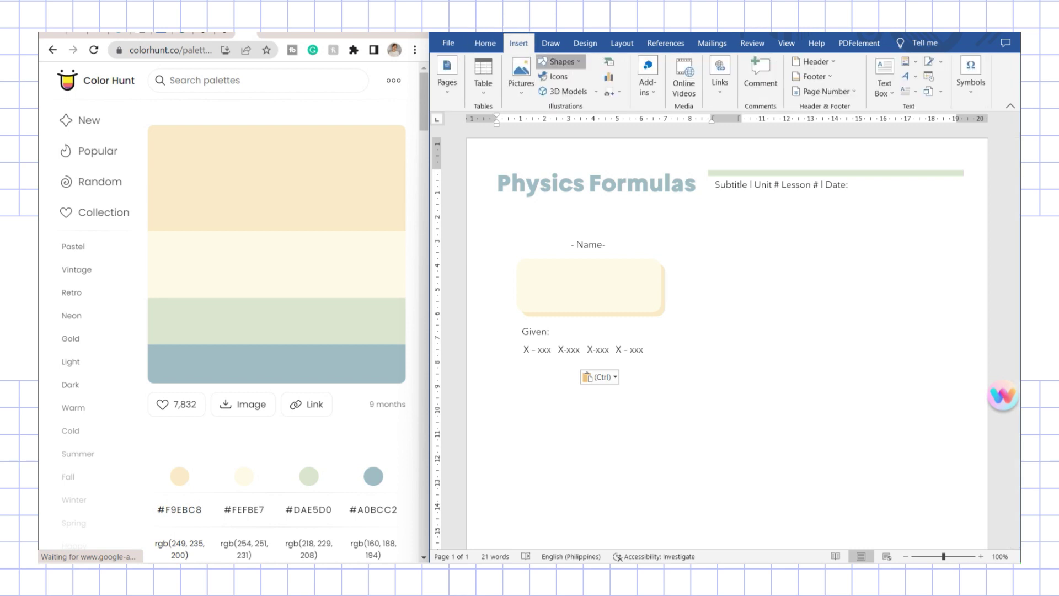
{"action": "left_click", "coordinate": [561, 61]}
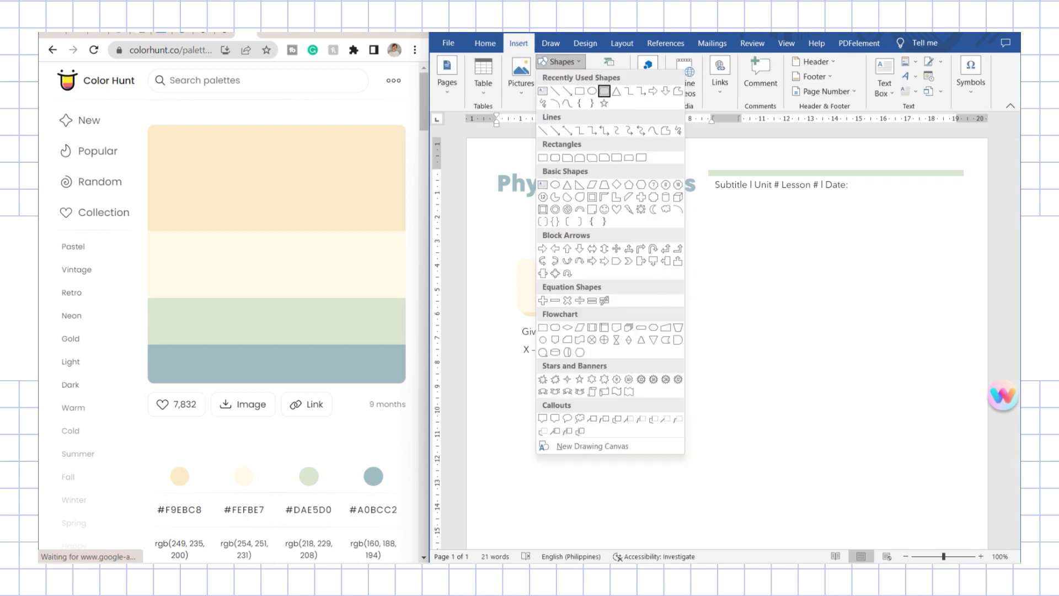
{"action": "left_click", "coordinate": [604, 91]}
{"action": "left_click_drag", "start_coordinate": [677, 241], "coordinate": [770, 383]}
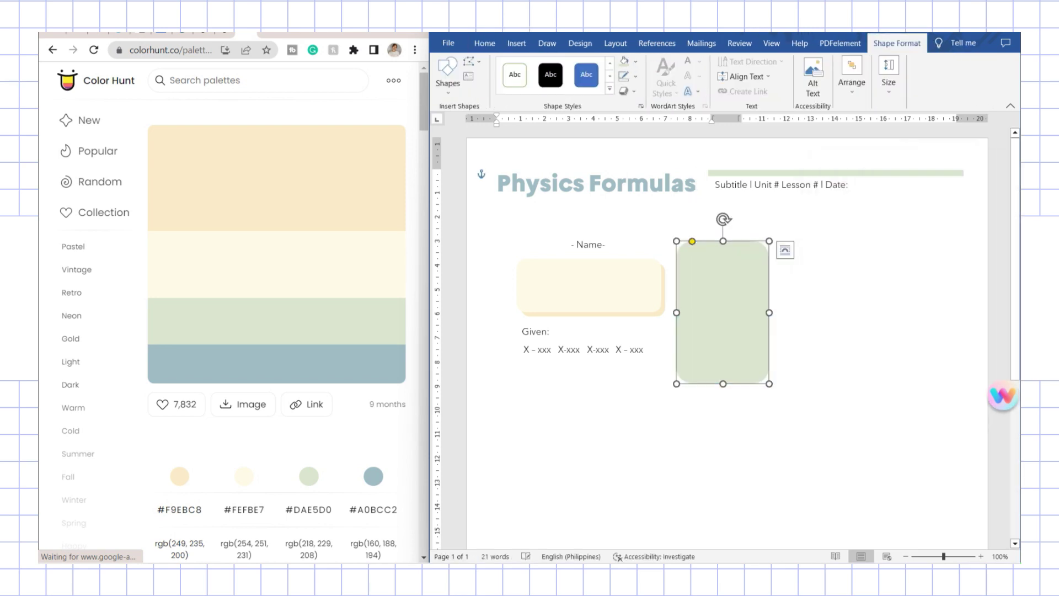
Paste a slightly offset copy of the green rectangle and fill the upper-left one of the pair with #EEF3E9.
{"action": "key", "text": "ctrl+v"}
{"action": "key", "text": "Left"}
{"action": "key", "text": "Up"}
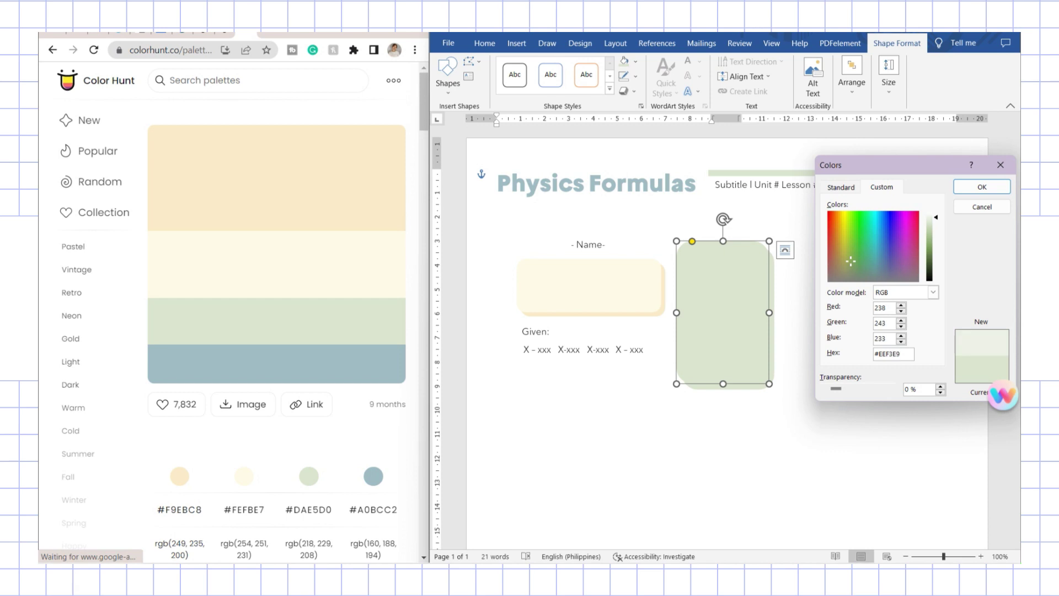
{"action": "key", "text": "Return"}
{"action": "left_click", "coordinate": [696, 183]}
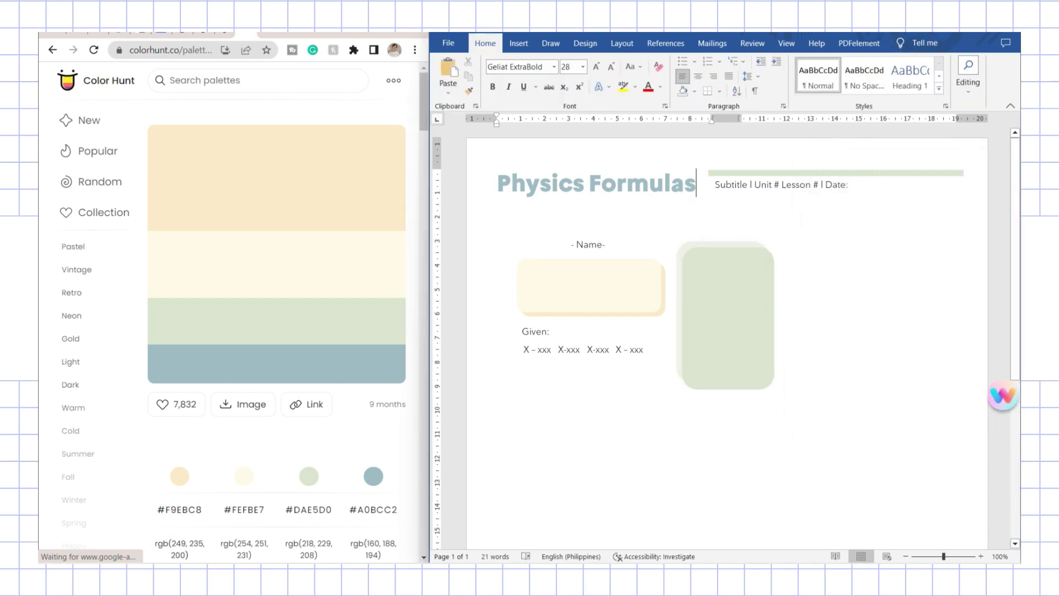
Change the stacking order of the two green rectangles so the darker one sits behind the lighter one as a shadow.
{"action": "left_click", "coordinate": [727, 251]}
{"action": "right_click", "coordinate": [730, 247]}
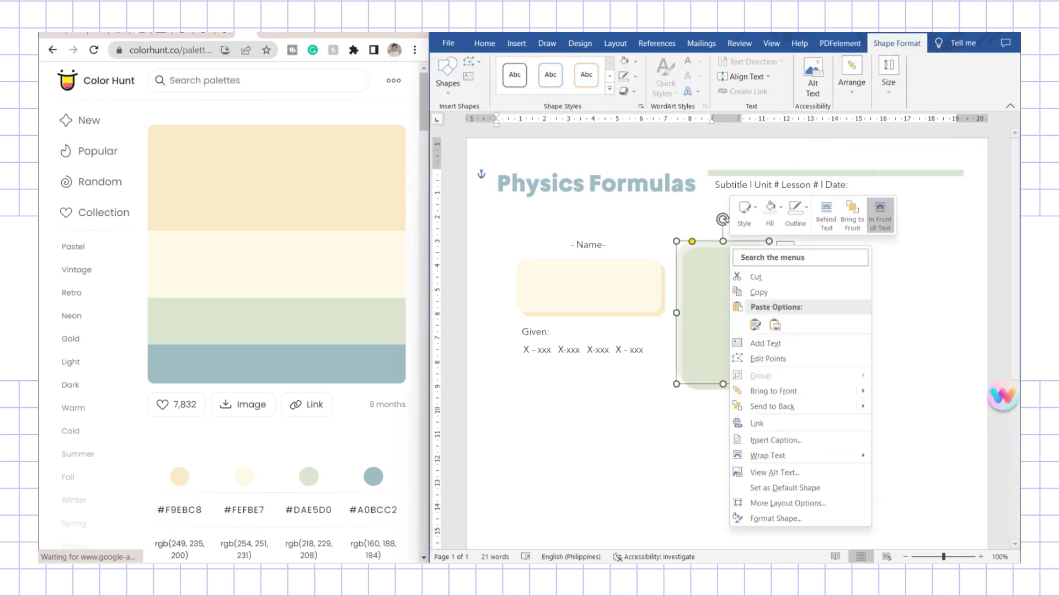
{"action": "left_click", "coordinate": [773, 406]}
{"action": "key", "text": "Escape"}
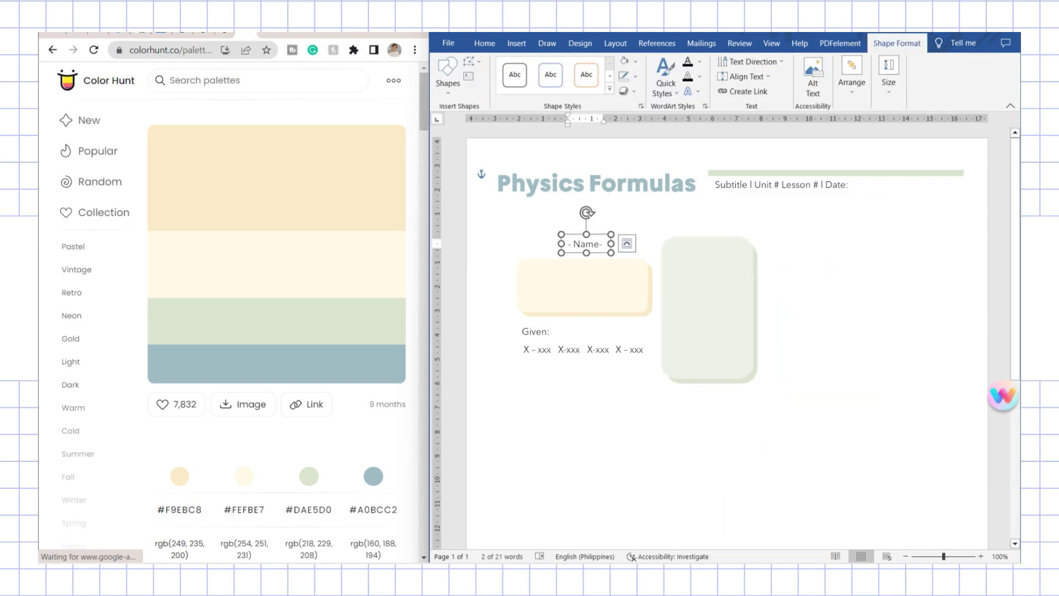
Add bold blue "Equation" text inside the cream rectangle and centred "Explanation" text inside the green rectangle.
{"action": "left_click", "coordinate": [583, 286]}
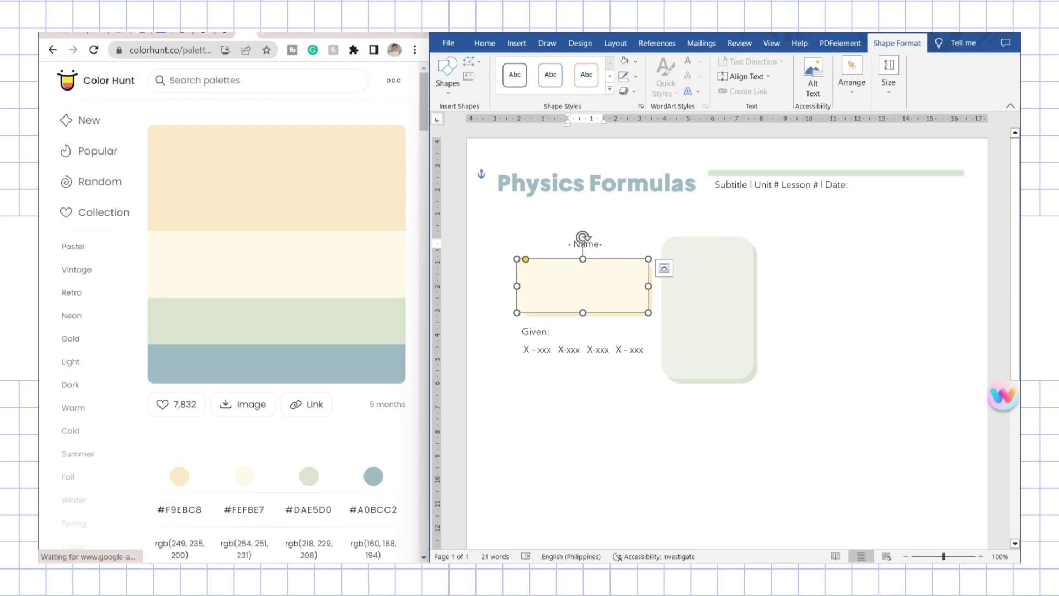
{"action": "right_click", "coordinate": [574, 281]}
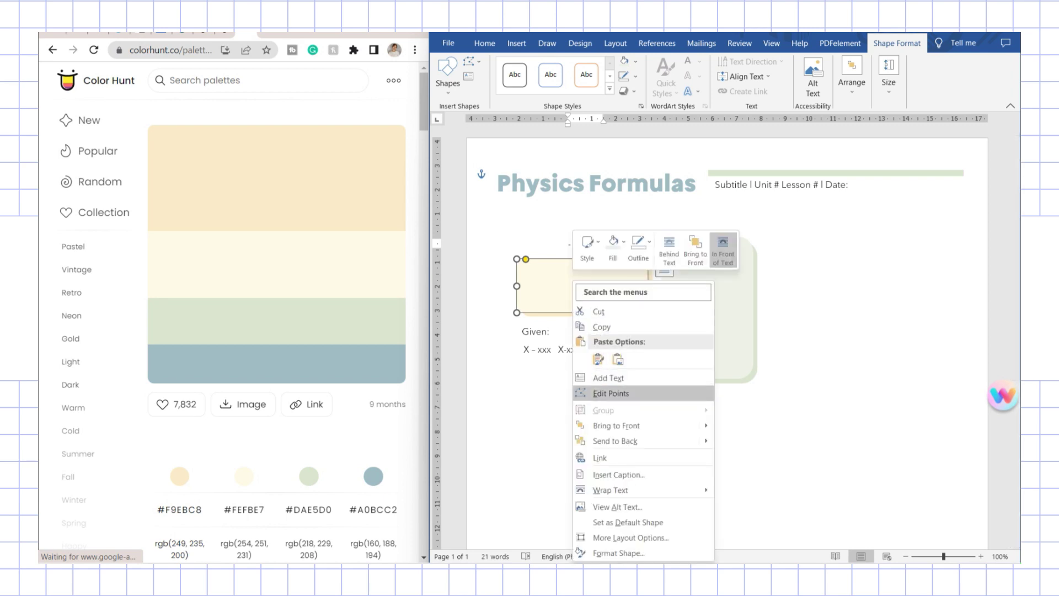
{"action": "left_click", "coordinate": [609, 377]}
{"action": "type", "text": "Equation"}
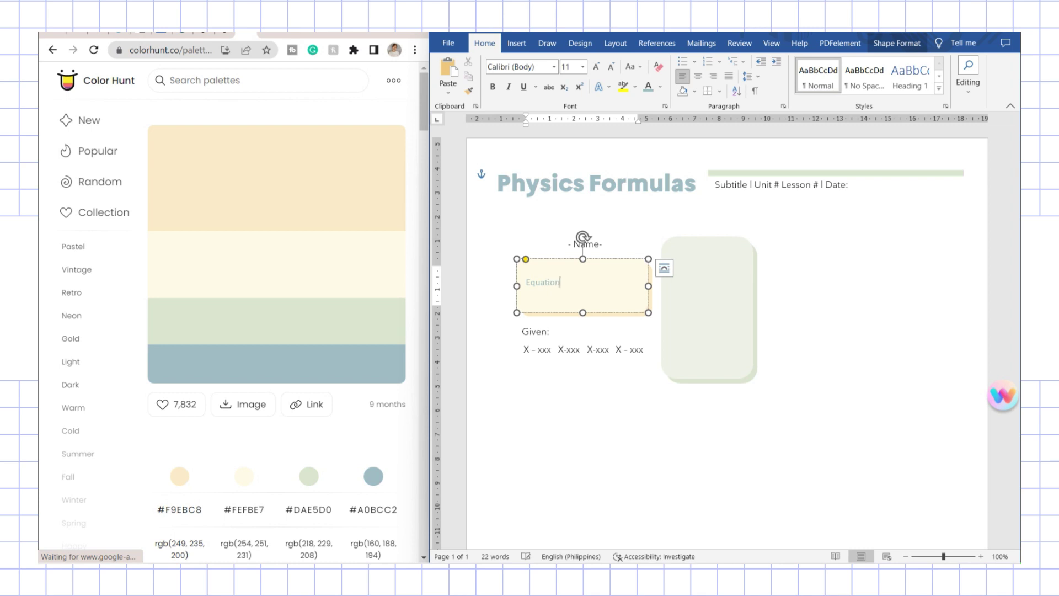
{"action": "key", "text": "ctrl+a"}
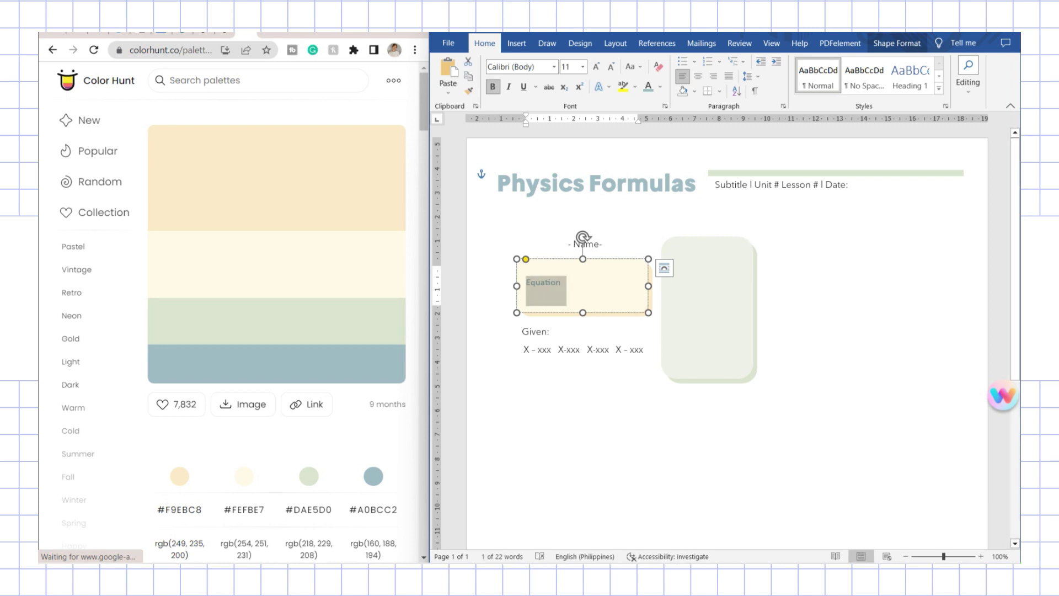
{"action": "left_click", "coordinate": [706, 304]}
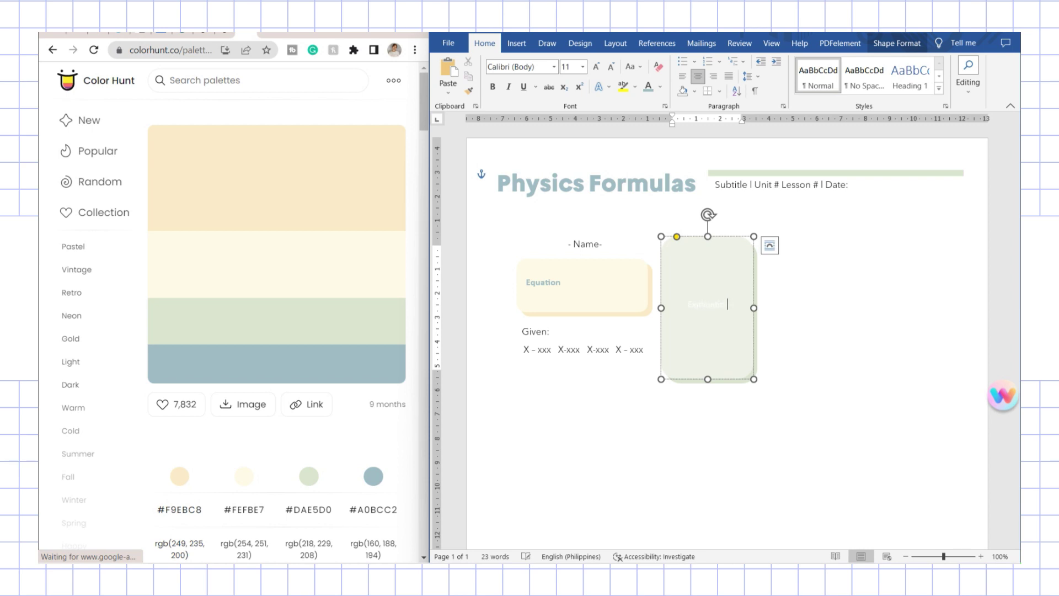
{"action": "key", "text": "ctrl+a"}
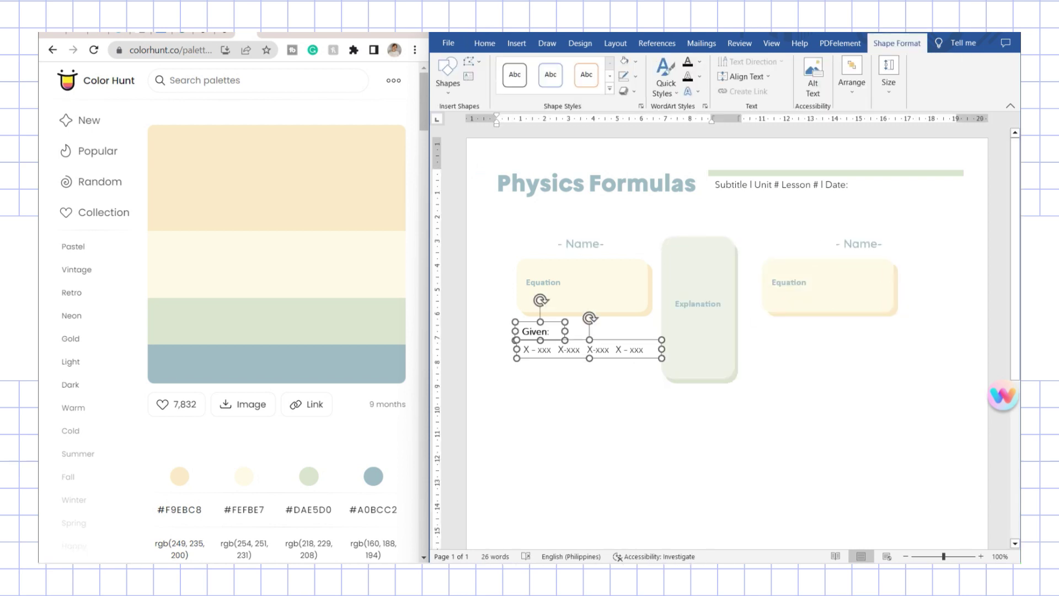
Copy the "Given:" and "X - xxx" text boxes to the second formula block and paste a second row of blocks below.
{"action": "key", "text": "ctrl+v"}
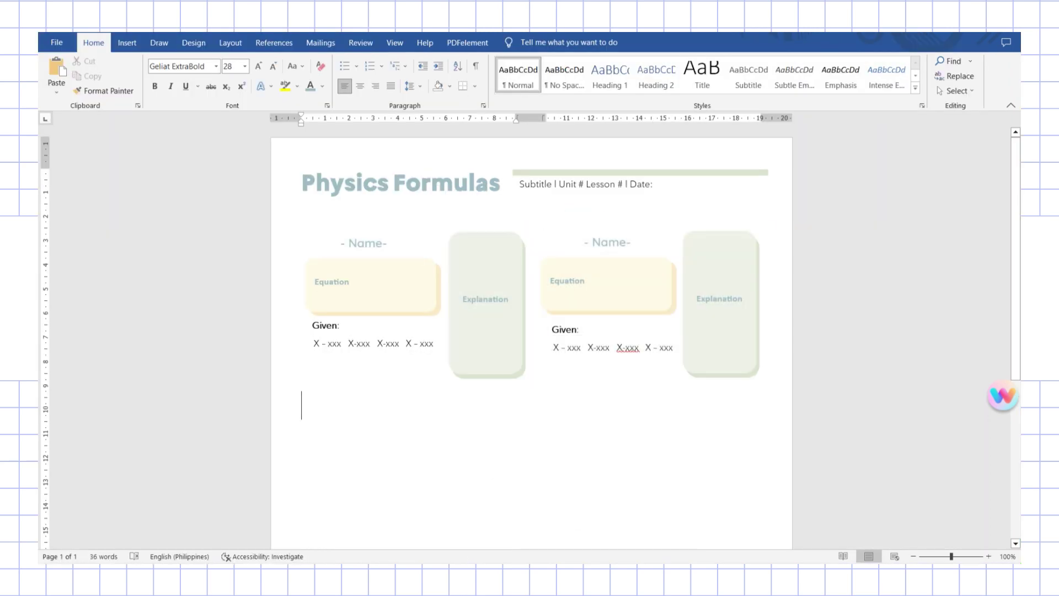
{"action": "key", "text": "ctrl+v"}
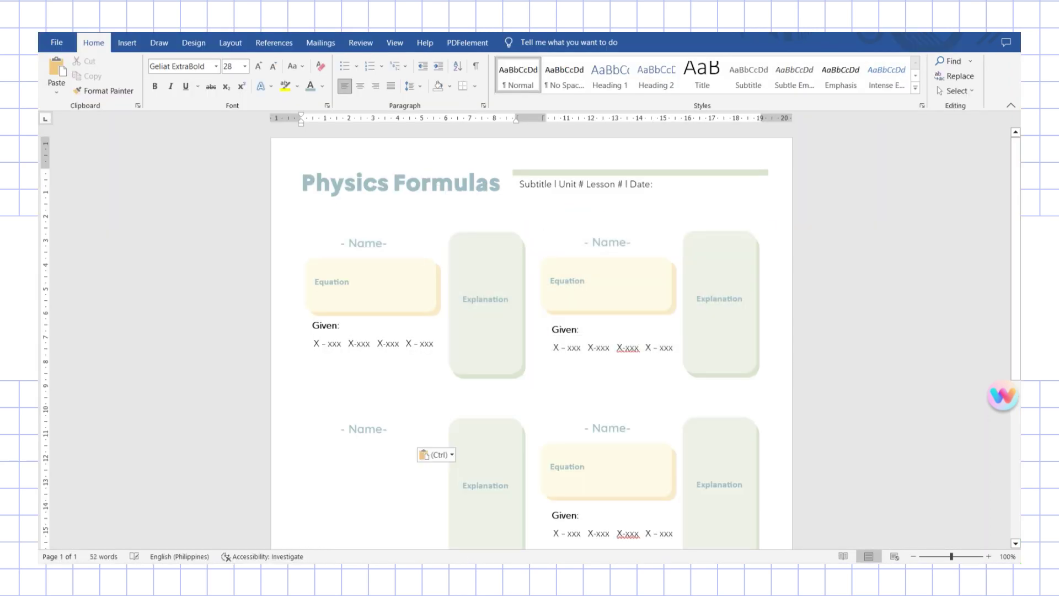
Paste a third row of formula blocks on a new line below the second row to fill the page.
{"action": "left_click", "coordinate": [485, 463]}
{"action": "scroll", "coordinate": [532, 338], "scroll_direction": "down", "scroll_amount": 5}
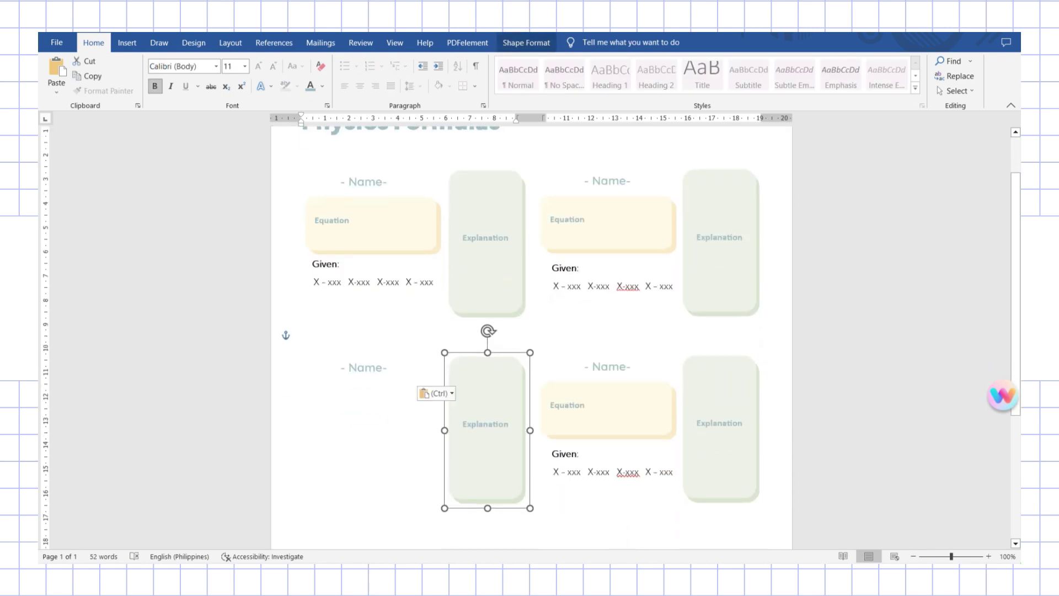
{"action": "left_click", "coordinate": [301, 295]}
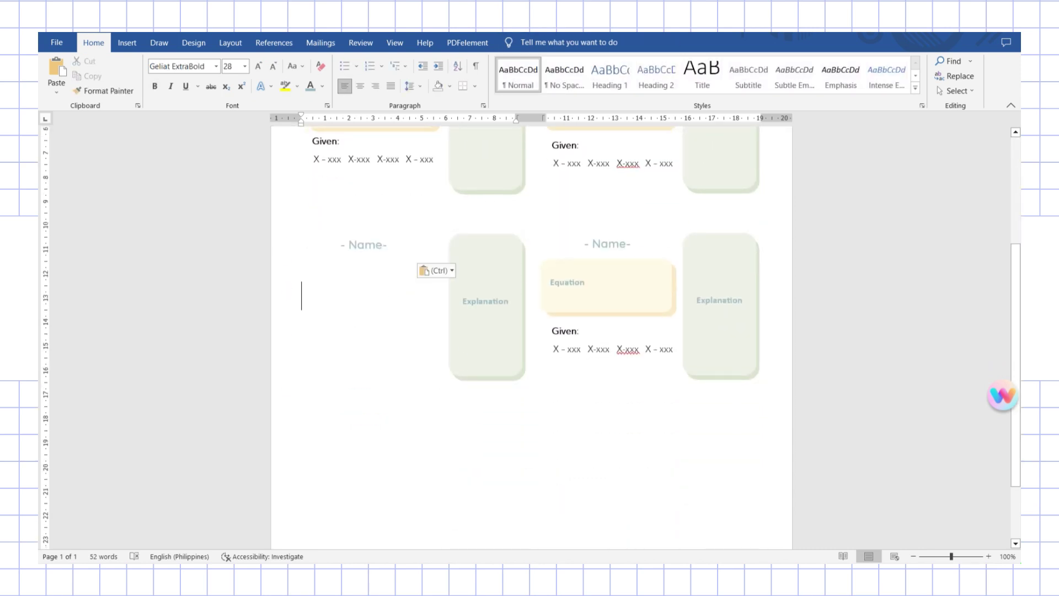
{"action": "key", "text": "ctrl+v"}
{"action": "key", "text": "ctrl+z"}
{"action": "key", "text": "Return"}
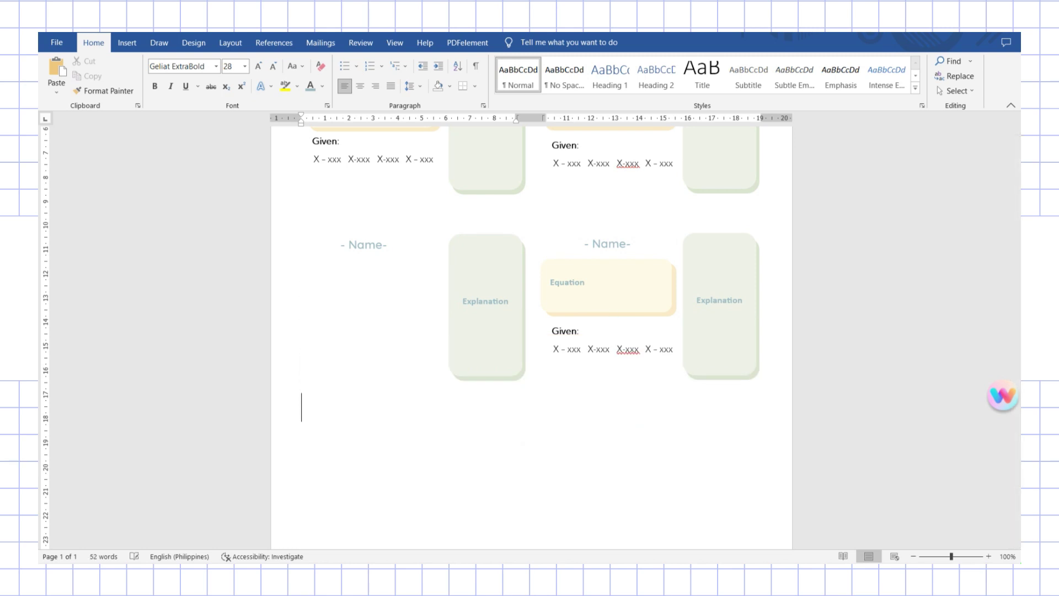
{"action": "key", "text": "ctrl+v"}
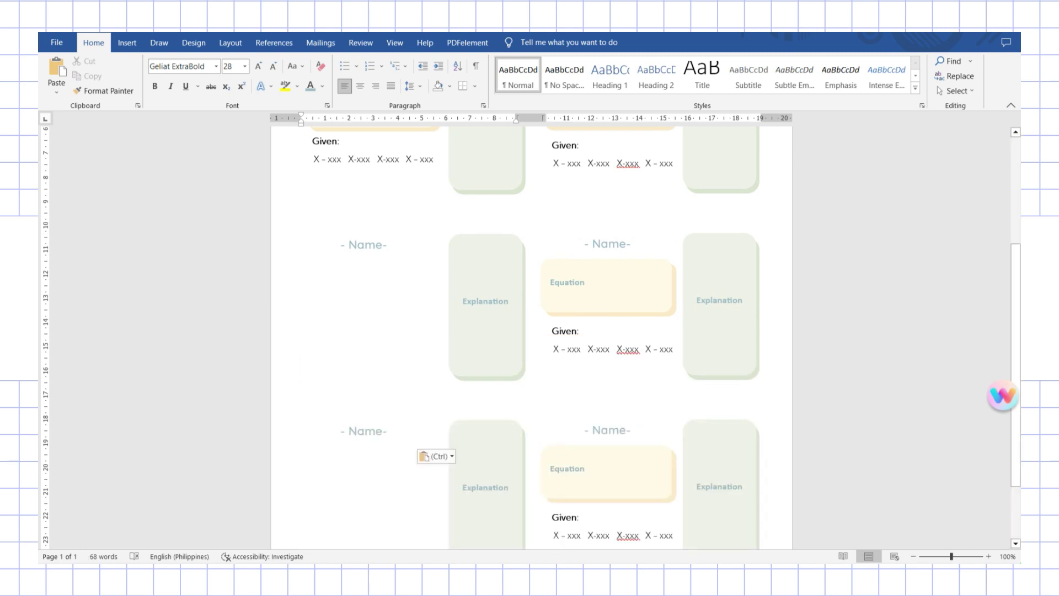
{"action": "key", "text": "BackSpace"}
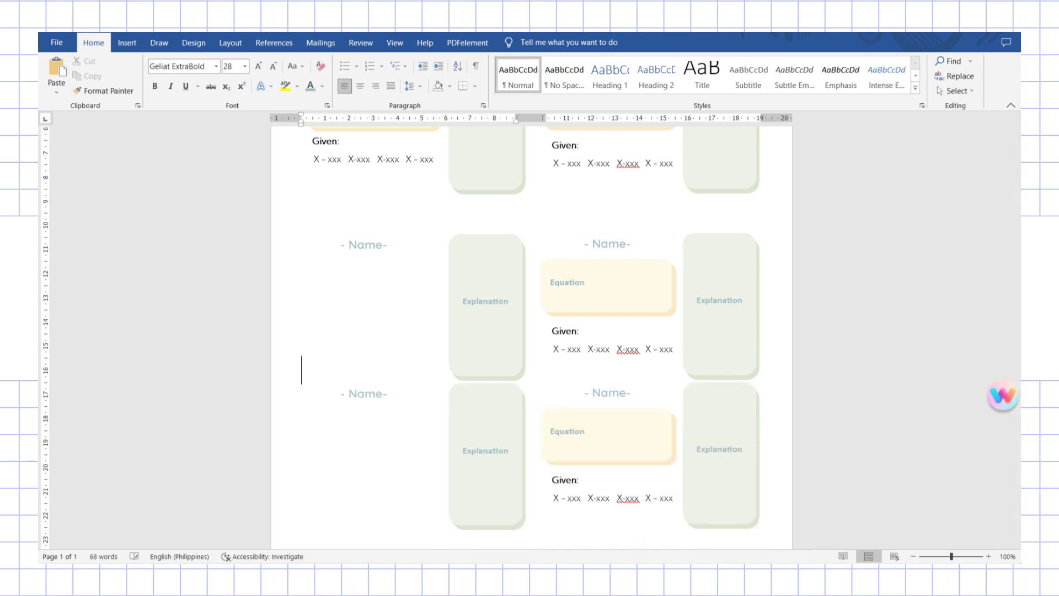
{"action": "scroll", "coordinate": [531, 331], "scroll_direction": "up", "scroll_amount": 5}
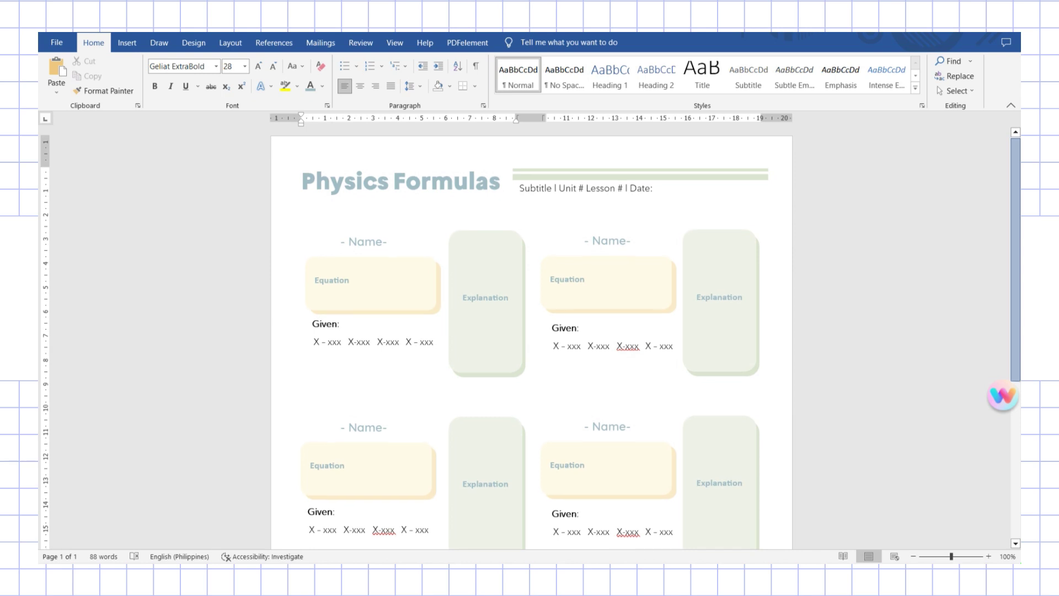
{"action": "scroll", "coordinate": [531, 338], "scroll_direction": "down", "scroll_amount": 3}
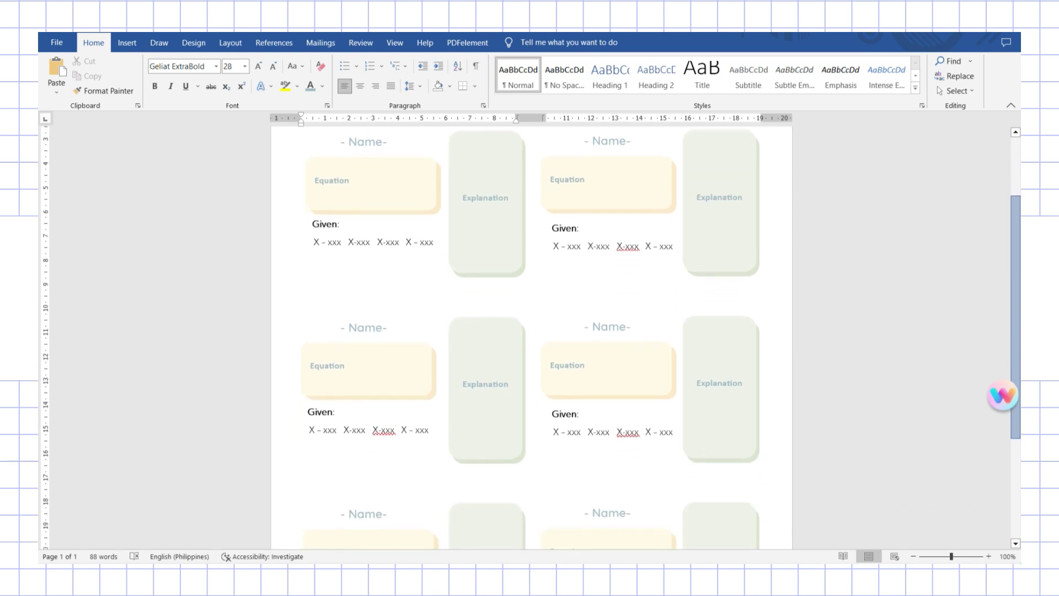
{"action": "scroll", "coordinate": [532, 338], "scroll_direction": "down", "scroll_amount": 5}
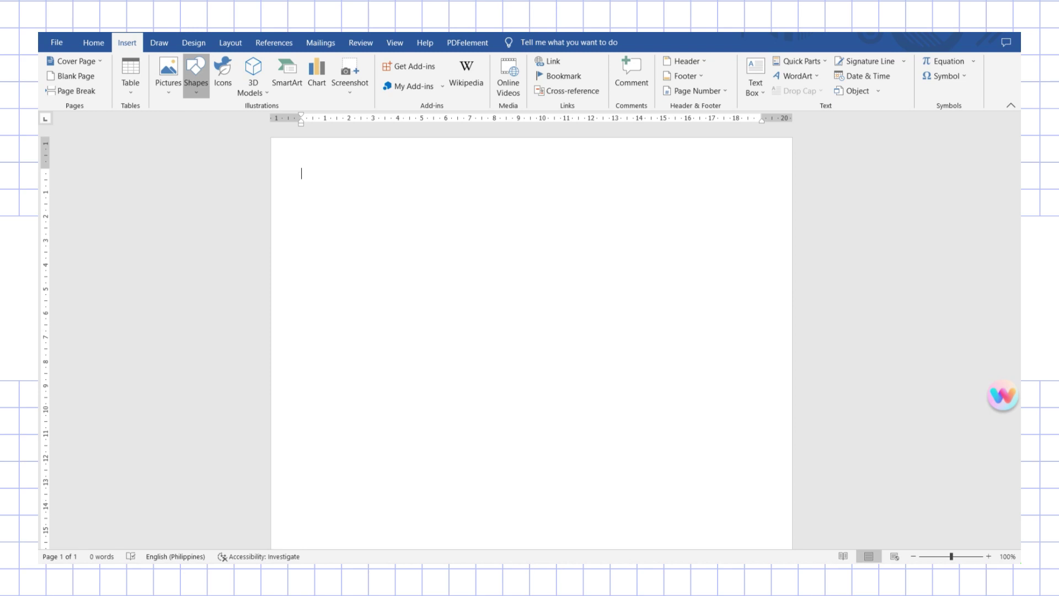
Draw closed wavy Curve shapes in the four corners of a blank page, the bottom-right one about 10 cm wide and 5 cm high.
{"action": "left_click", "coordinate": [196, 75]}
{"action": "left_click", "coordinate": [215, 133]}
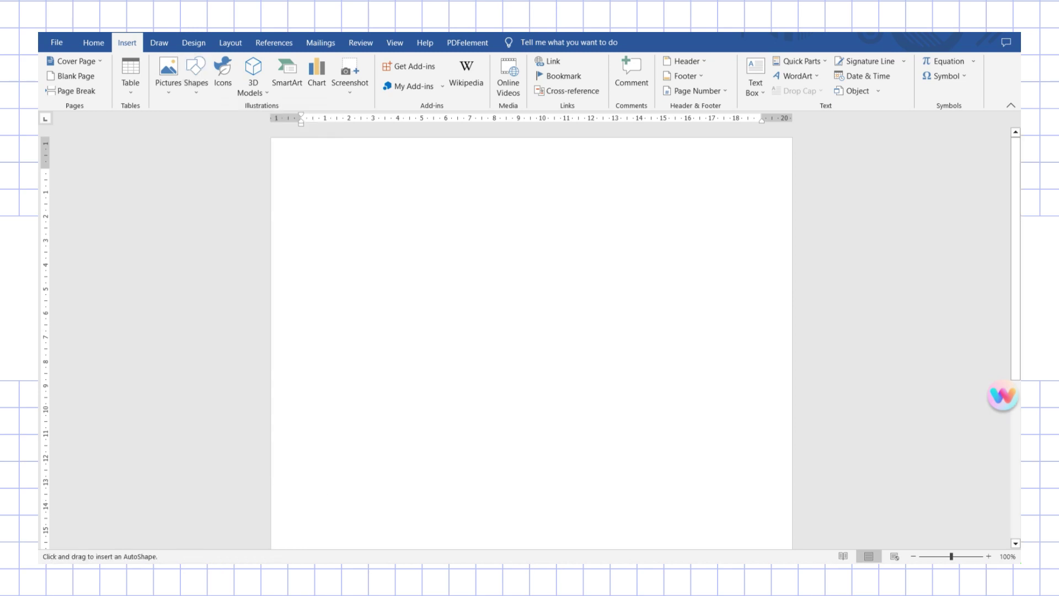
{"action": "left_click_drag", "start_coordinate": [272, 278], "coordinate": [396, 185]}
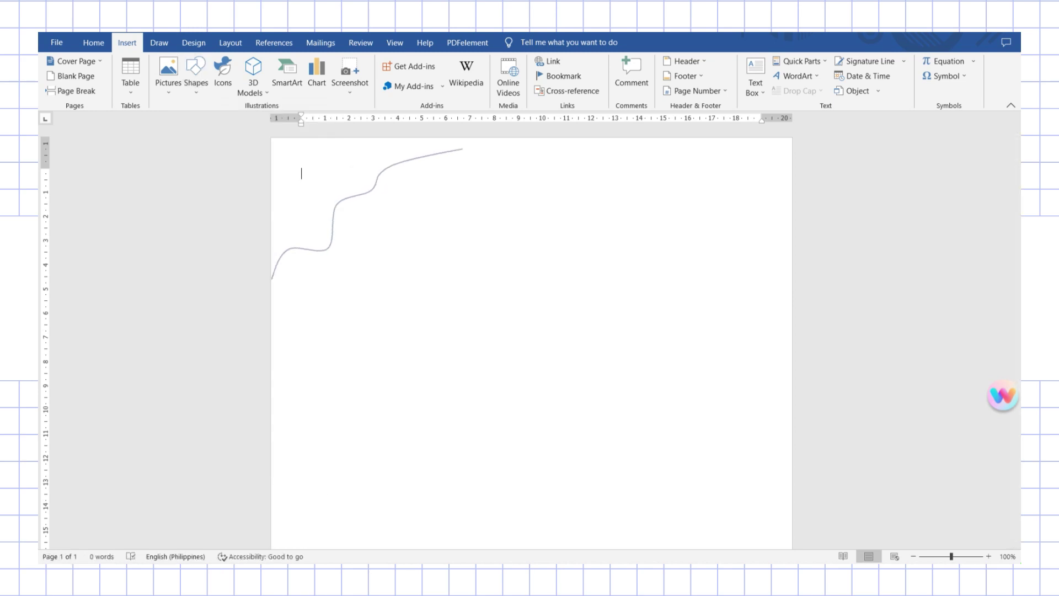
{"action": "left_click", "coordinate": [246, 131]}
{"action": "left_click", "coordinate": [271, 278]}
{"action": "left_click", "coordinate": [572, 138]}
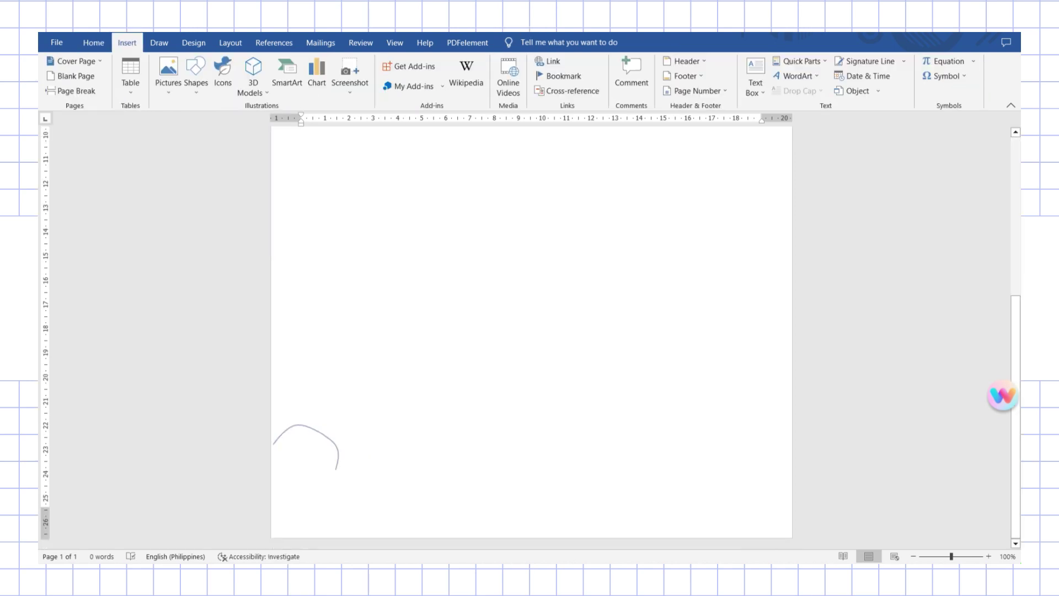
{"action": "left_click_drag", "start_coordinate": [338, 454], "coordinate": [449, 505]}
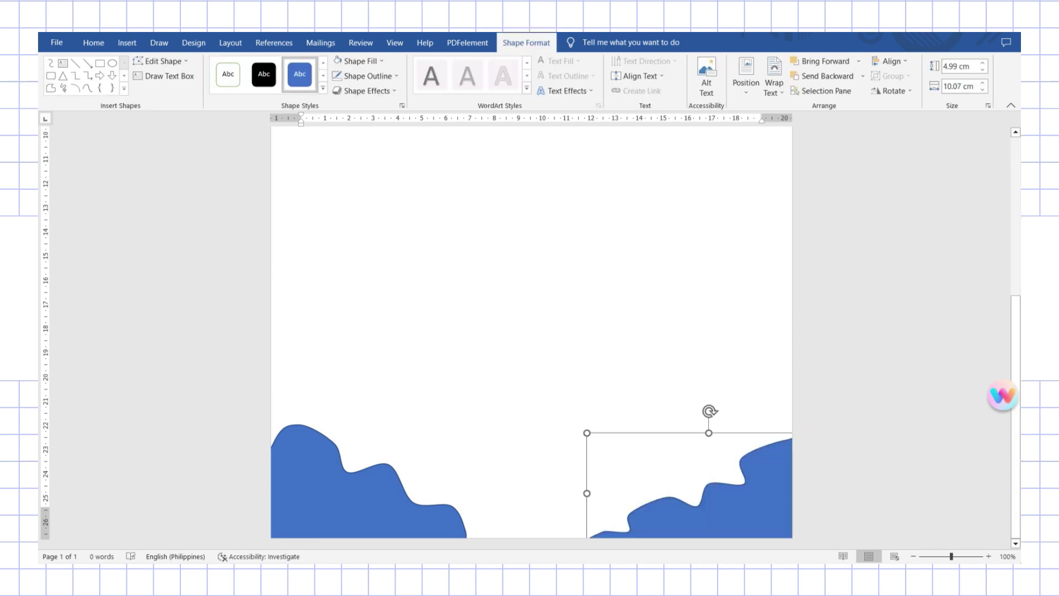
Fill the wavy shape in the page's top-right corner with #A0C3D2.
{"action": "left_click", "coordinate": [893, 354]}
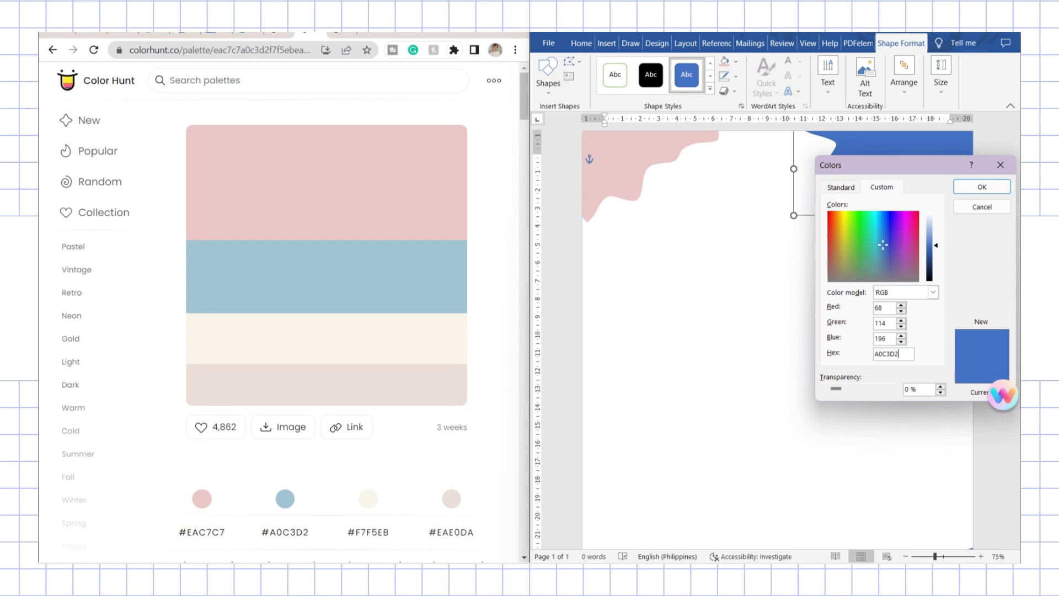
{"action": "type", "text": "A0C3D2"}
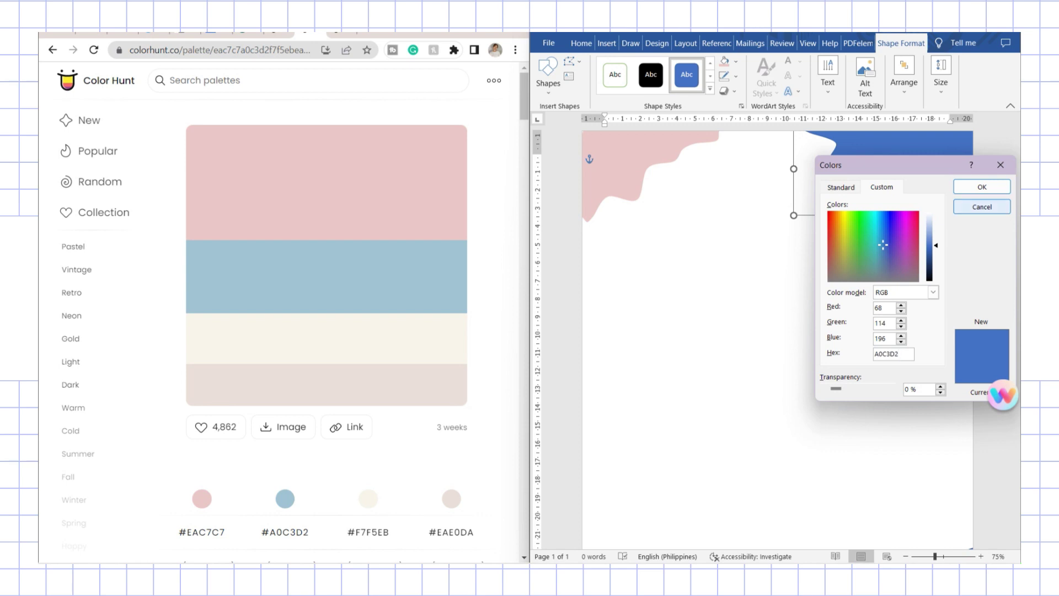
{"action": "left_click", "coordinate": [982, 186]}
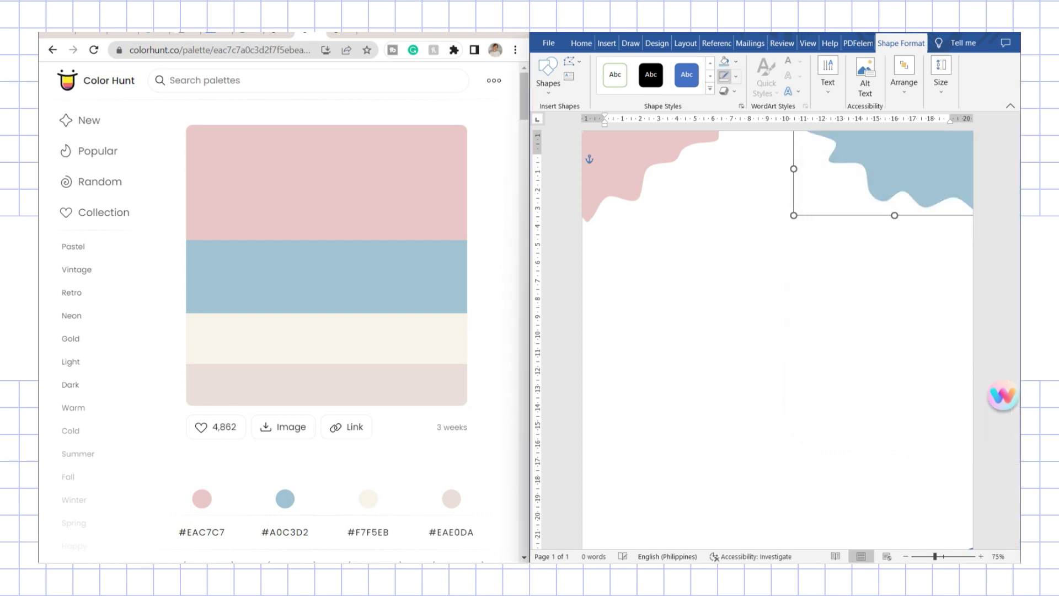
Duplicate the pink wavy shape in the page's top-left corner, remove the copy's fill and enlarge it slightly.
{"action": "key", "text": "ctrl+v"}
{"action": "left_click_drag", "start_coordinate": [611, 159], "coordinate": [605, 158]}
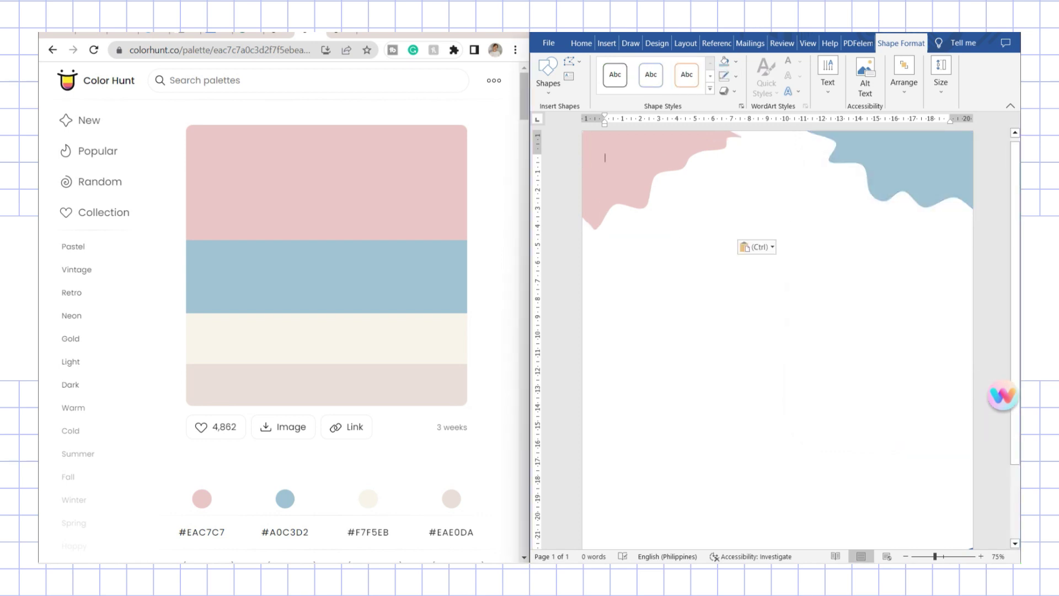
{"action": "left_click", "coordinate": [735, 62]}
{"action": "left_click", "coordinate": [748, 199]}
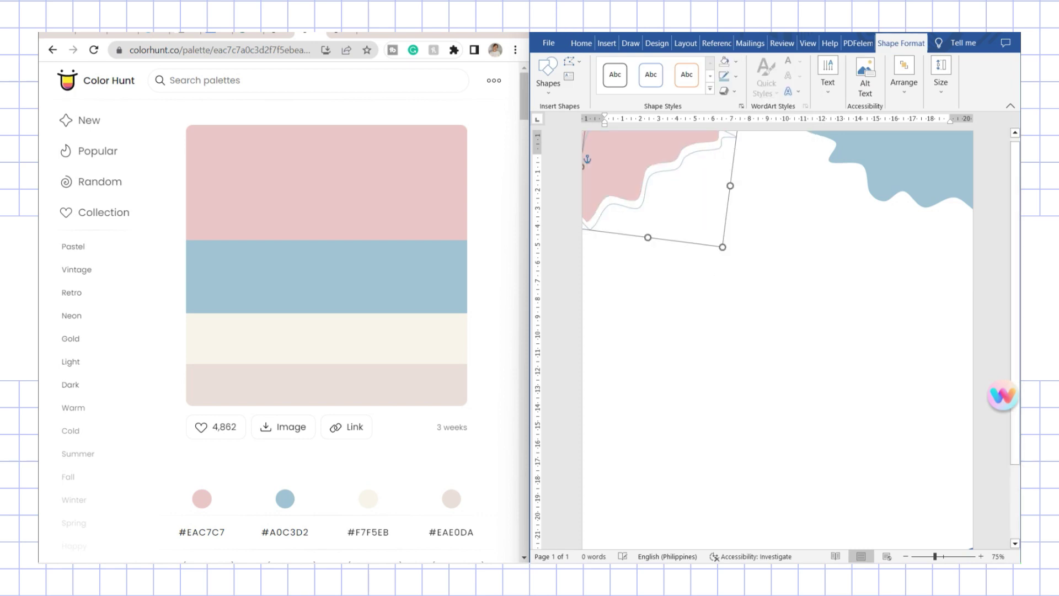
{"action": "left_click_drag", "start_coordinate": [723, 247], "coordinate": [732, 261]}
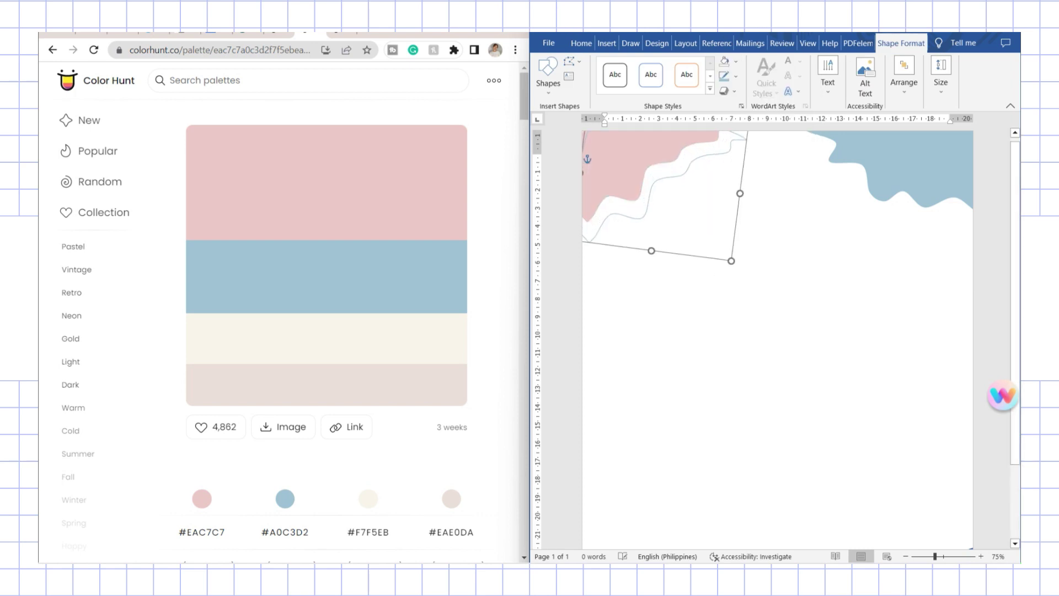
Nudge the unfilled copy until its outline loosely follows the pink shape's wavy edge with a slight offset.
{"action": "key", "text": "Up"}
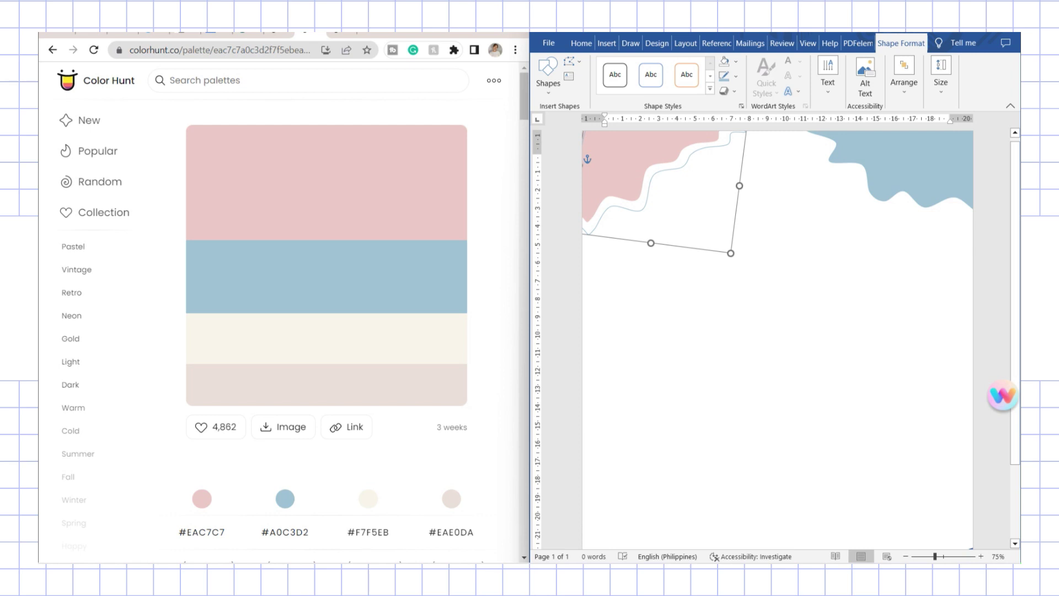
{"action": "key", "text": "Up"}
{"action": "key", "text": "Up"}
{"action": "key", "text": "Left"}
{"action": "key", "text": "Up"}
{"action": "key", "text": "Left"}
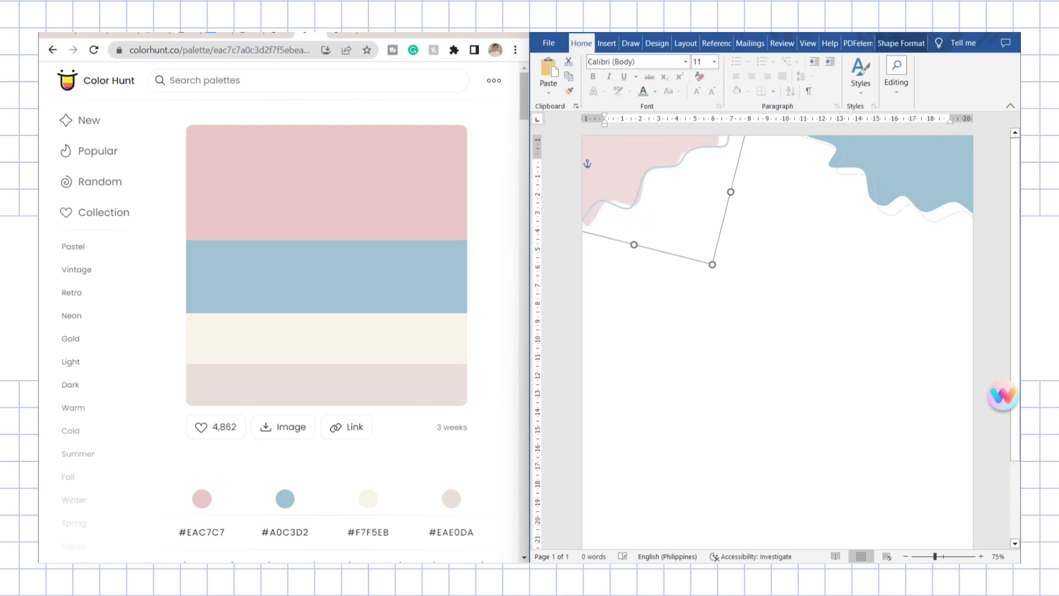
{"action": "key", "text": "Left"}
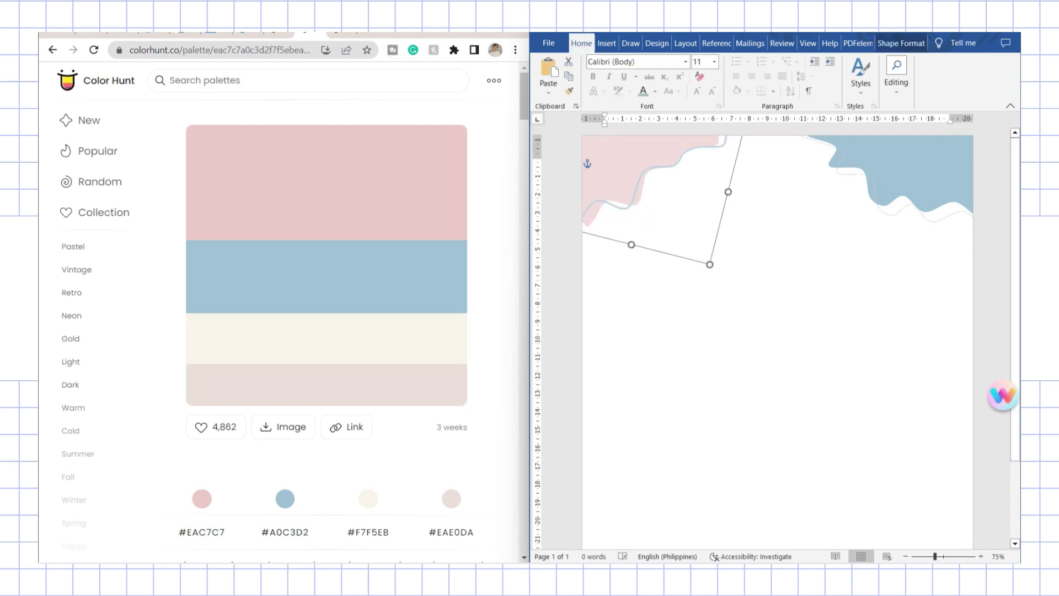
{"action": "key", "text": "Left"}
{"action": "key", "text": "Left"}
{"action": "key", "text": "Down"}
{"action": "key", "text": "Right"}
{"action": "key", "text": "Right"}
{"action": "key", "text": "Right"}
{"action": "key", "text": "Down"}
{"action": "key", "text": "Down"}
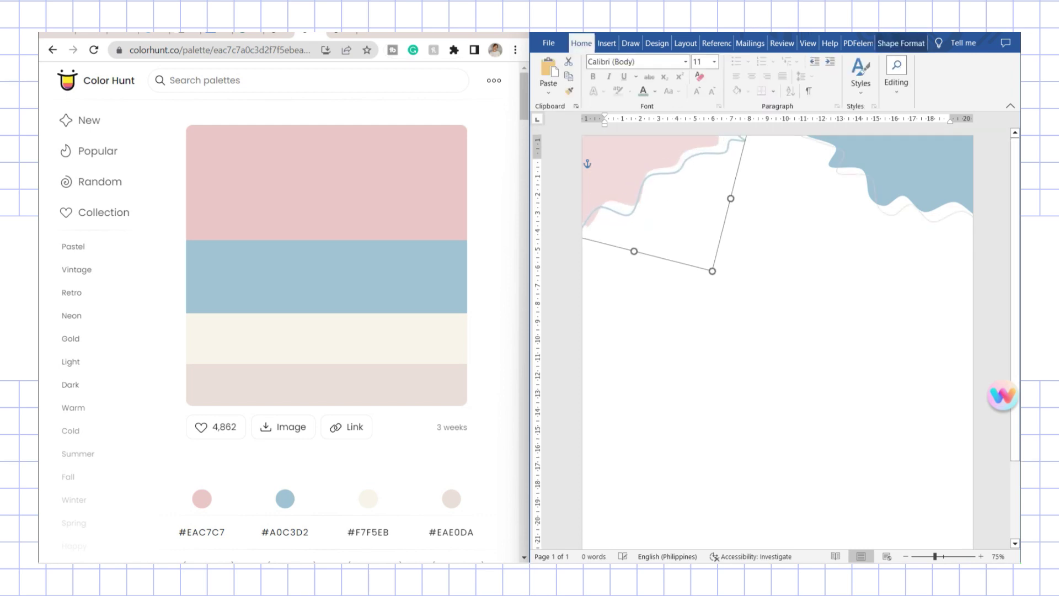
{"action": "key", "text": "Up"}
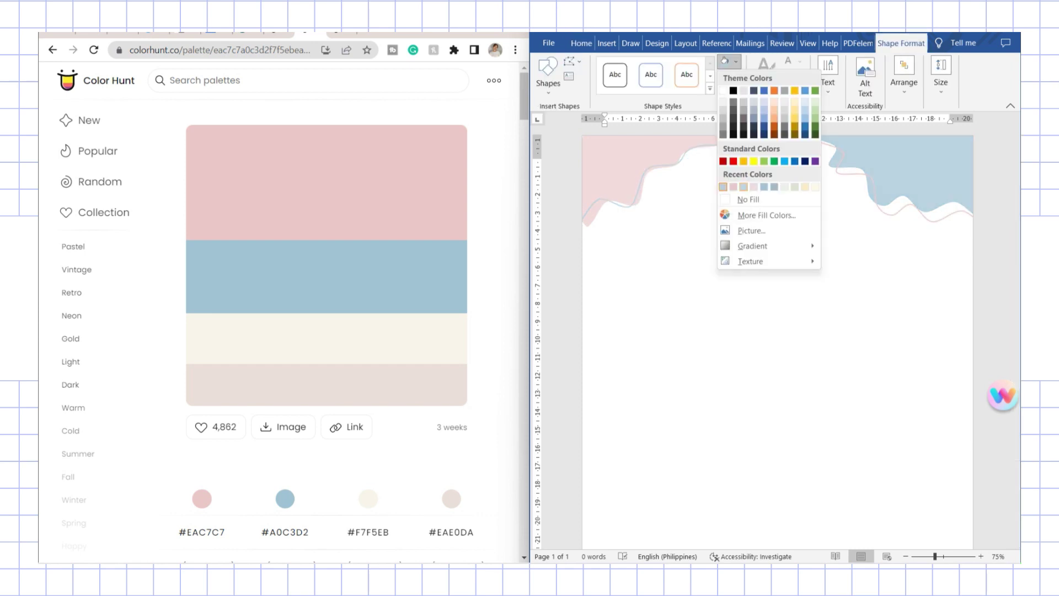
Apply a recent palette color to the fill of a top-corner wavy shape and open the bottom-right shape's formatting.
{"action": "left_click", "coordinate": [743, 187]}
{"action": "left_click", "coordinate": [603, 161]}
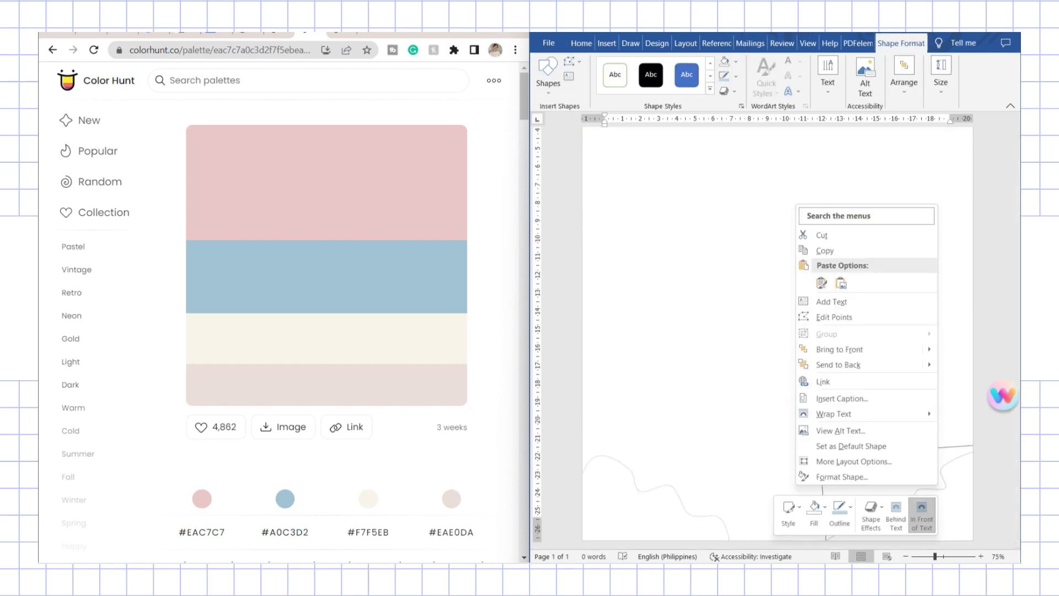
{"action": "left_click", "coordinate": [802, 475]}
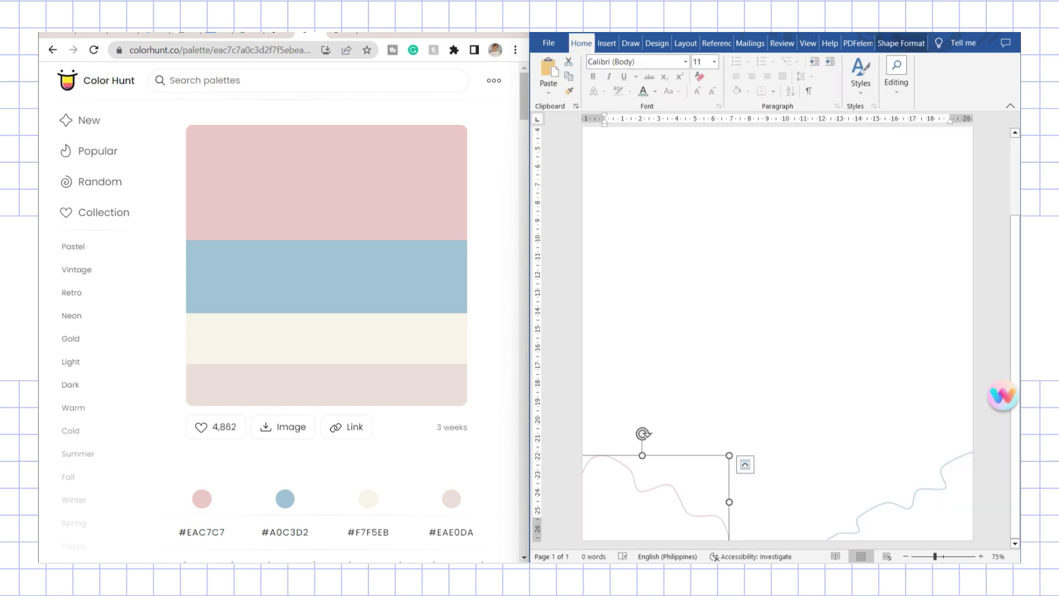
Paste a duplicate of the pink wavy outline in the page's bottom-left corner and select it.
{"action": "key", "text": "ctrl+v"}
{"action": "left_click", "coordinate": [605, 133]}
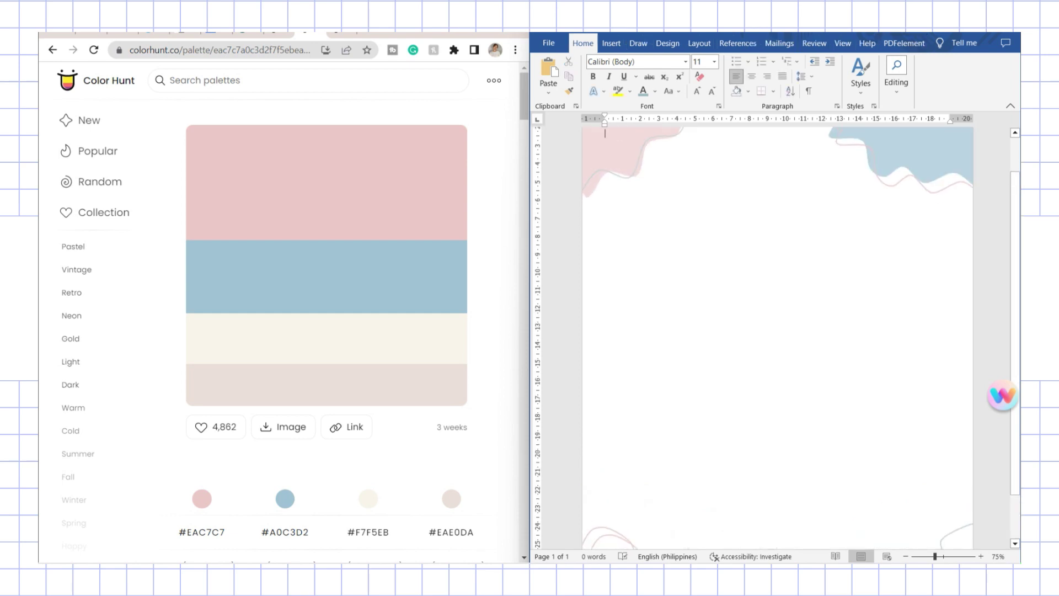
{"action": "key", "text": "ctrl+v"}
{"action": "left_click", "coordinate": [649, 498]}
Nudge the duplicate pink outline so it overlaps the original bottom-left wave with a slight offset, and adjust its rotation.
{"action": "key", "text": "Left"}
{"action": "key", "text": "Left"}
{"action": "key", "text": "Left"}
{"action": "key", "text": "Left"}
{"action": "key", "text": "Left"}
{"action": "key", "text": "Left"}
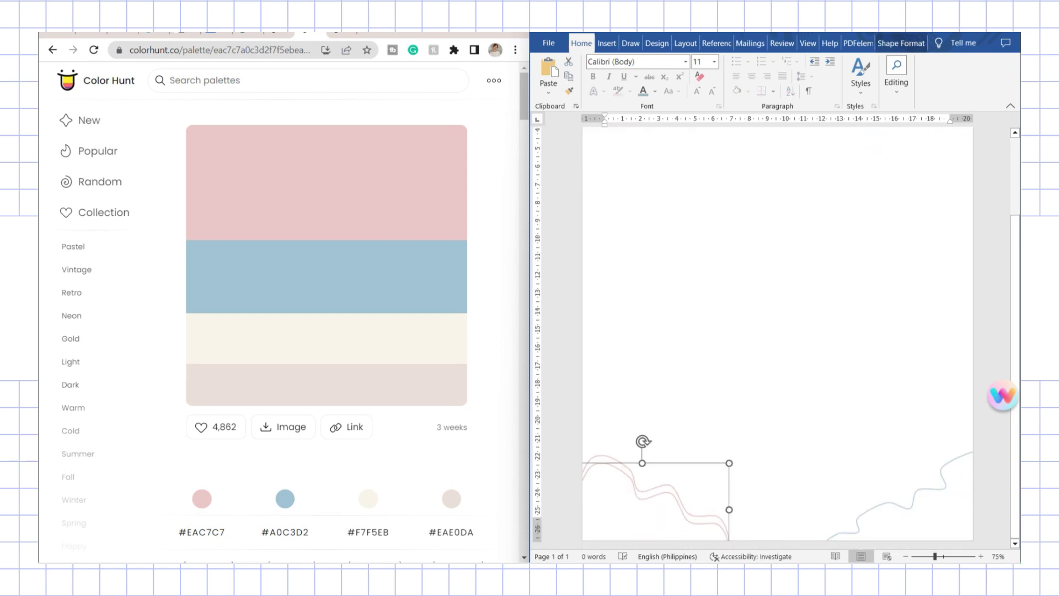
{"action": "key", "text": "Up"}
{"action": "key", "text": "Left"}
{"action": "key", "text": "Left"}
{"action": "key", "text": "Left"}
{"action": "key", "text": "Up"}
{"action": "key", "text": "Up"}
{"action": "key", "text": "Up"}
{"action": "key", "text": "Right"}
{"action": "key", "text": "Right"}
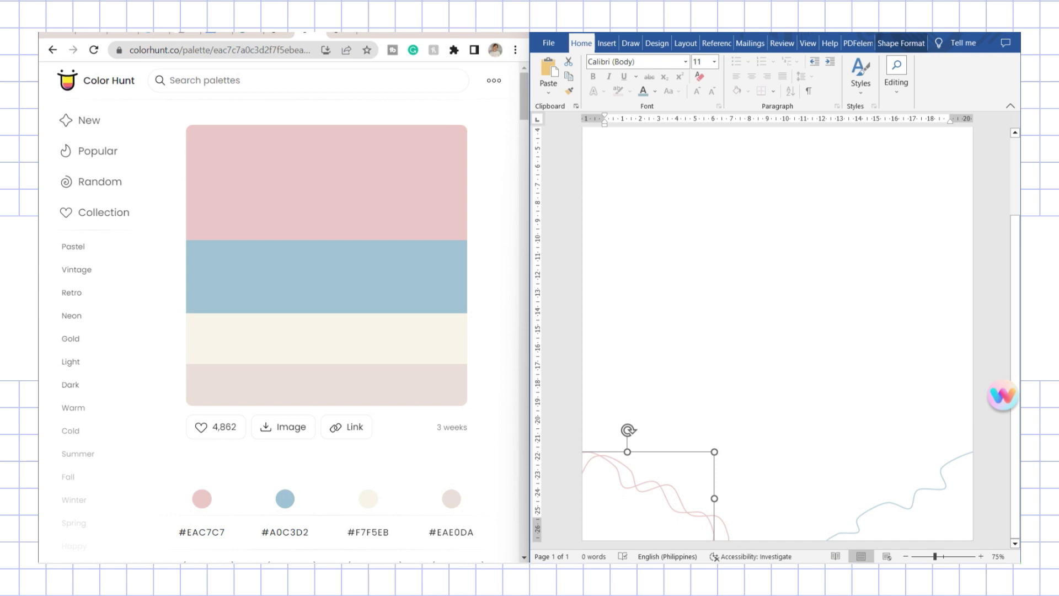
{"action": "key", "text": "Down"}
{"action": "key", "text": "Right"}
{"action": "key", "text": "Right"}
{"action": "key", "text": "Right"}
{"action": "key", "text": "Right"}
{"action": "key", "text": "Right"}
{"action": "key", "text": "Right"}
{"action": "key", "text": "Right"}
{"action": "key", "text": "Right"}
{"action": "key", "text": "Right"}
{"action": "key", "text": "Right"}
{"action": "key", "text": "Right"}
{"action": "key", "text": "Down"}
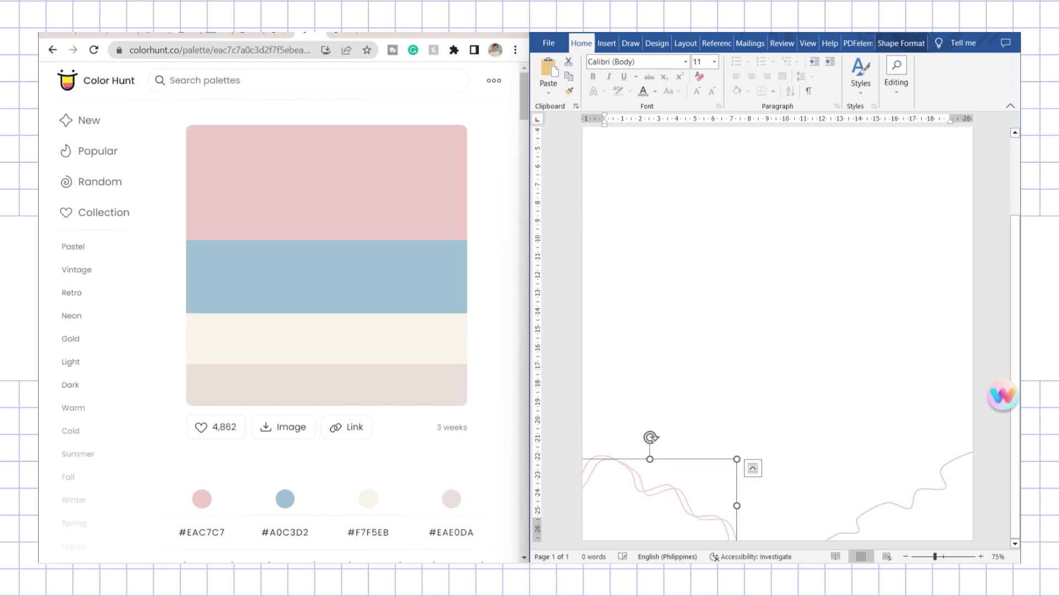
{"action": "mouse_move", "coordinate": [651, 438]}
{"action": "left_mouse_down"}
{"action": "mouse_move", "coordinate": [637, 436]}
{"action": "mouse_move", "coordinate": [651, 437]}
{"action": "left_mouse_up"}
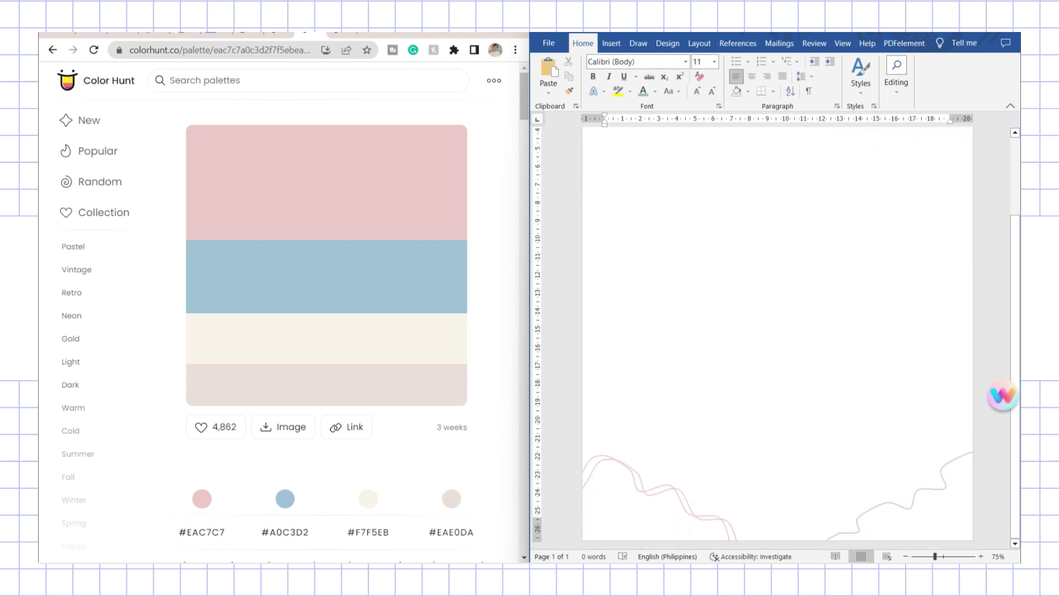
Duplicate the blue wavy outline in the bottom-right corner, offset the copy over the original and rotate it slightly.
{"action": "left_click", "coordinate": [914, 494]}
{"action": "key", "text": "ctrl+c"}
{"action": "key", "text": "ctrl+v"}
{"action": "left_click_drag", "start_coordinate": [922, 502], "coordinate": [908, 495]}
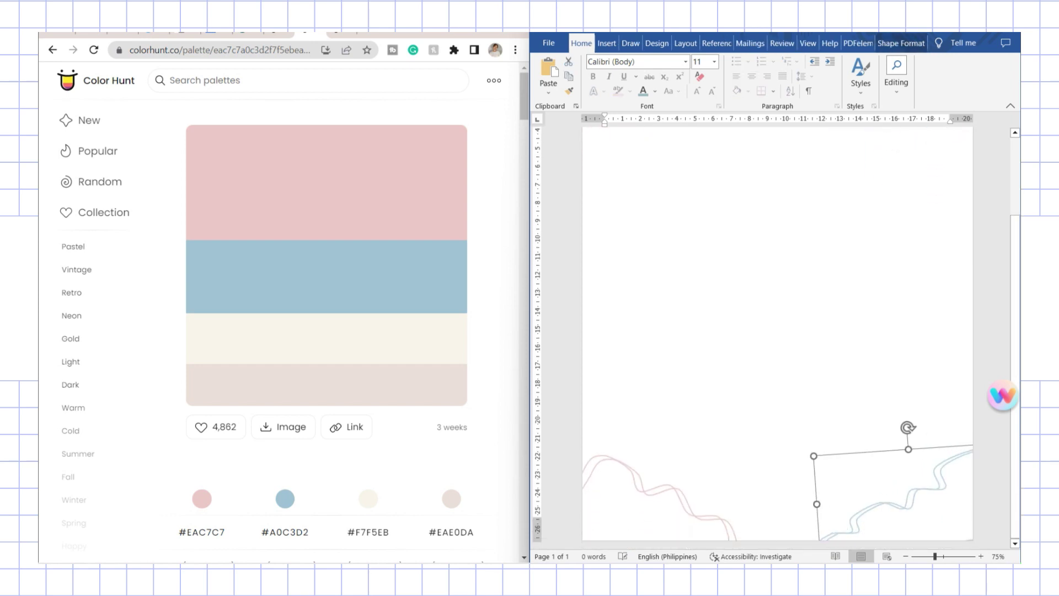
{"action": "mouse_move", "coordinate": [908, 428]}
{"action": "left_mouse_down"}
{"action": "mouse_move", "coordinate": [898, 423]}
{"action": "mouse_move", "coordinate": [917, 421]}
{"action": "left_mouse_up"}
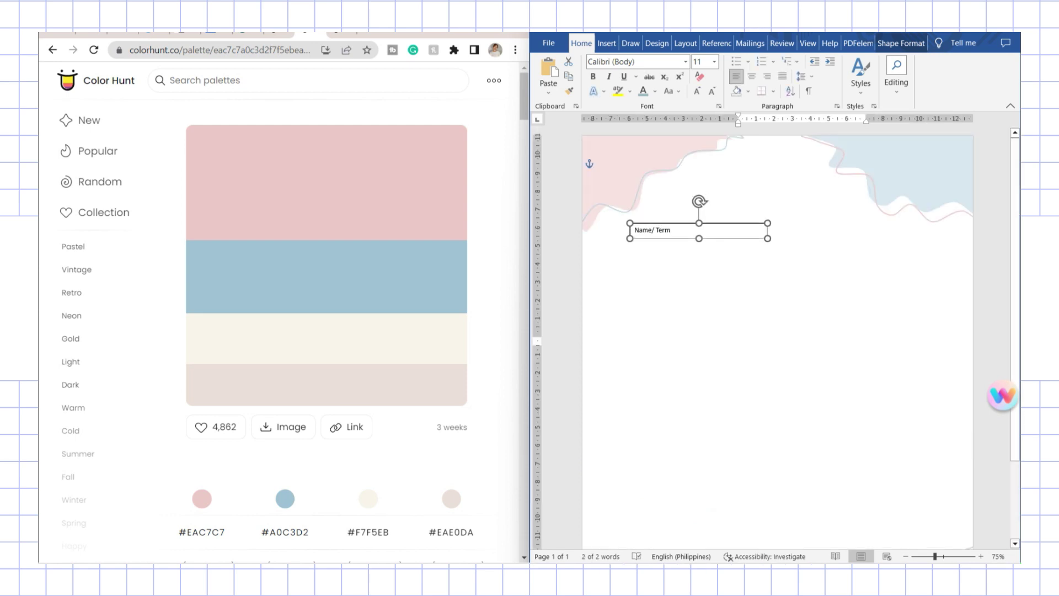
Move the "Name/ Term" text box up between the top corner shapes and set its font to Lemon, size 22.
{"action": "left_click_drag", "start_coordinate": [660, 231], "coordinate": [654, 197]}
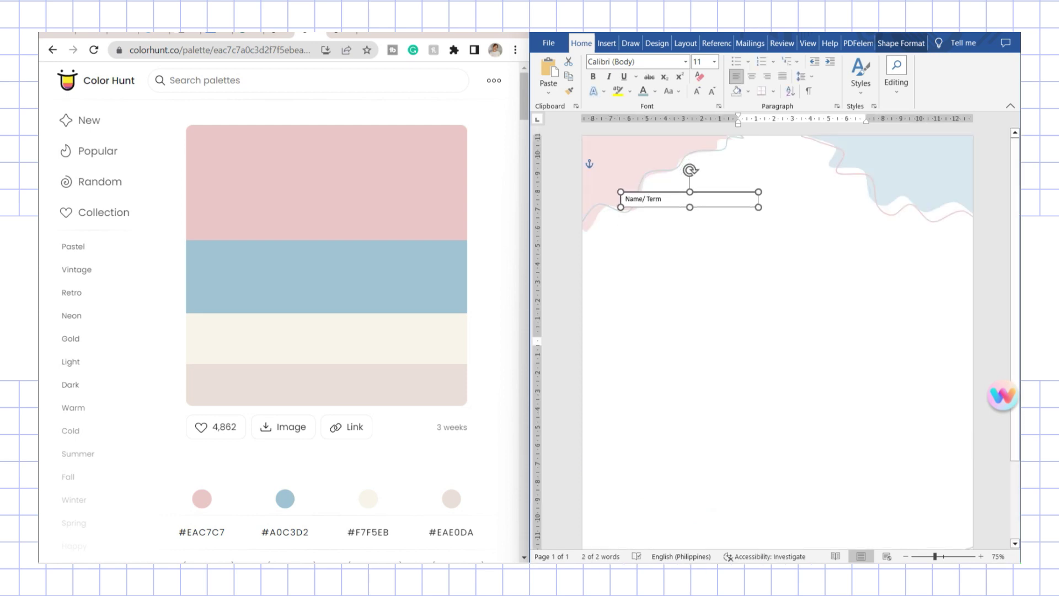
{"action": "left_click", "coordinate": [686, 61]}
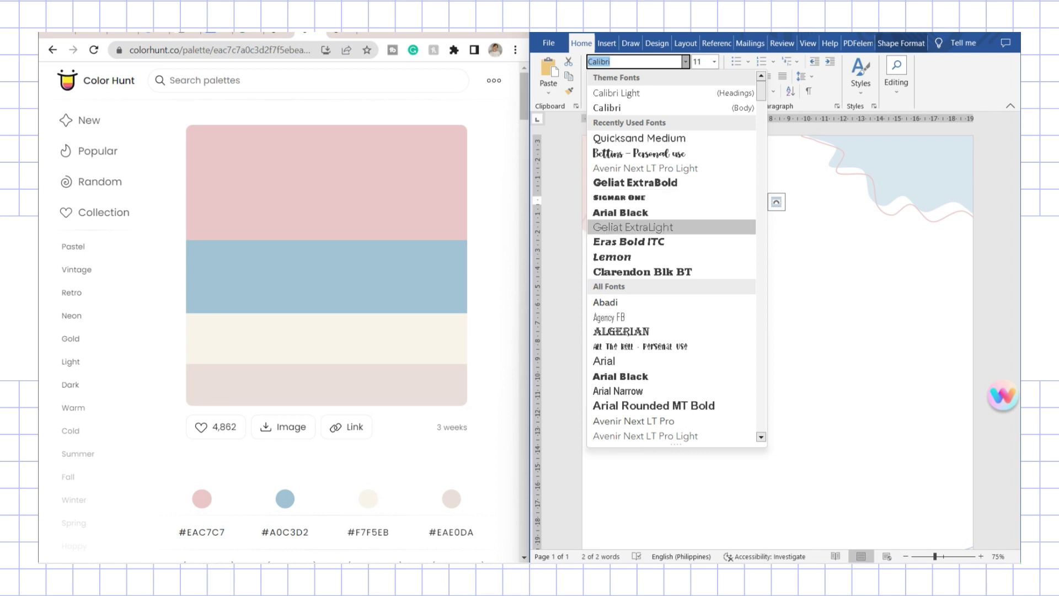
{"action": "key", "text": "Down"}
{"action": "key", "text": "Down"}
{"action": "key", "text": "Return"}
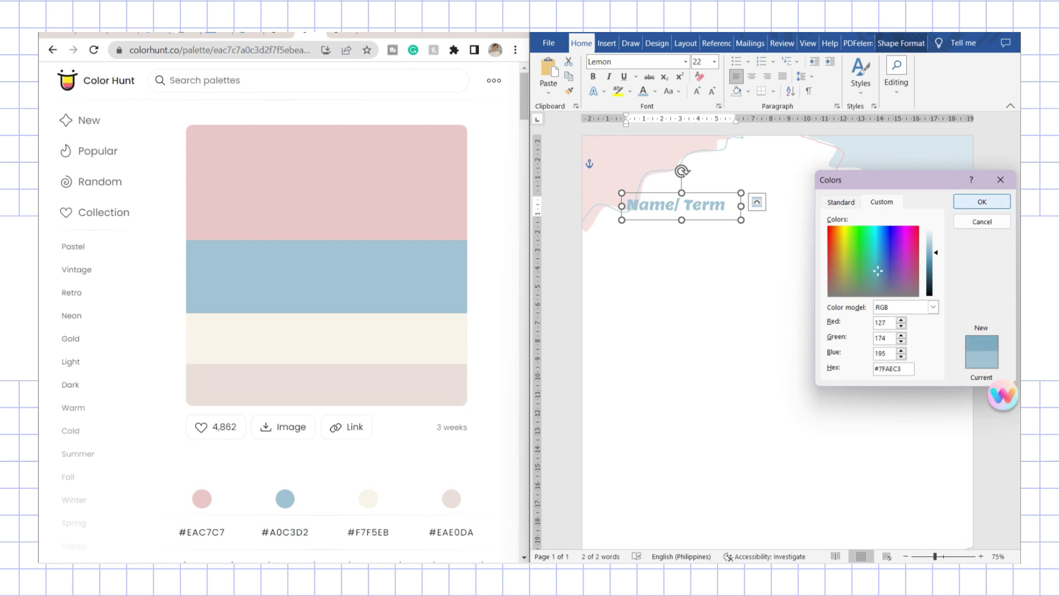
Color the title text #7FAEC3 and center its text box between the two top wavy shapes.
{"action": "left_click", "coordinate": [982, 201]}
{"action": "left_click", "coordinate": [777, 309]}
{"action": "left_click_drag", "start_coordinate": [704, 192], "coordinate": [792, 161]}
{"action": "left_click", "coordinate": [751, 76]}
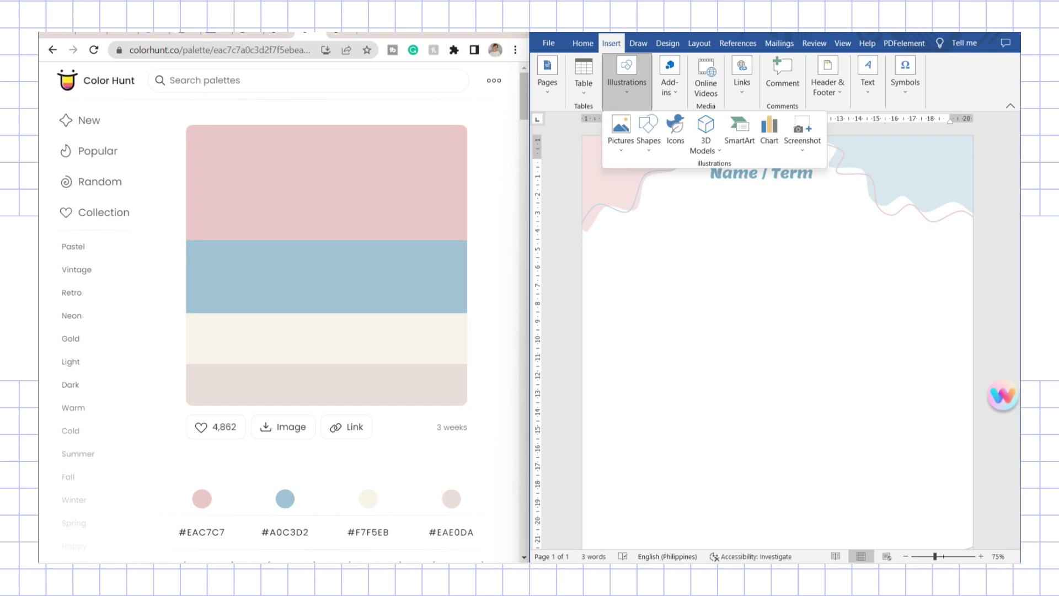
Draw a rounded rectangle about 10 cm wide and 6 cm high below the title and remove its fill.
{"action": "left_click", "coordinate": [648, 133]}
{"action": "left_click", "coordinate": [716, 178]}
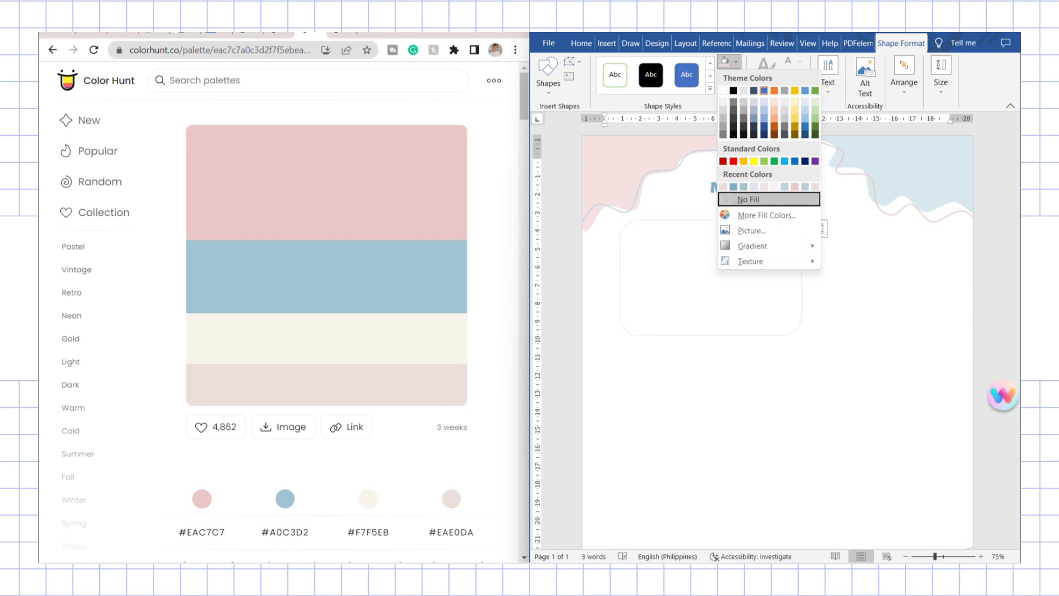
{"action": "left_click", "coordinate": [735, 200]}
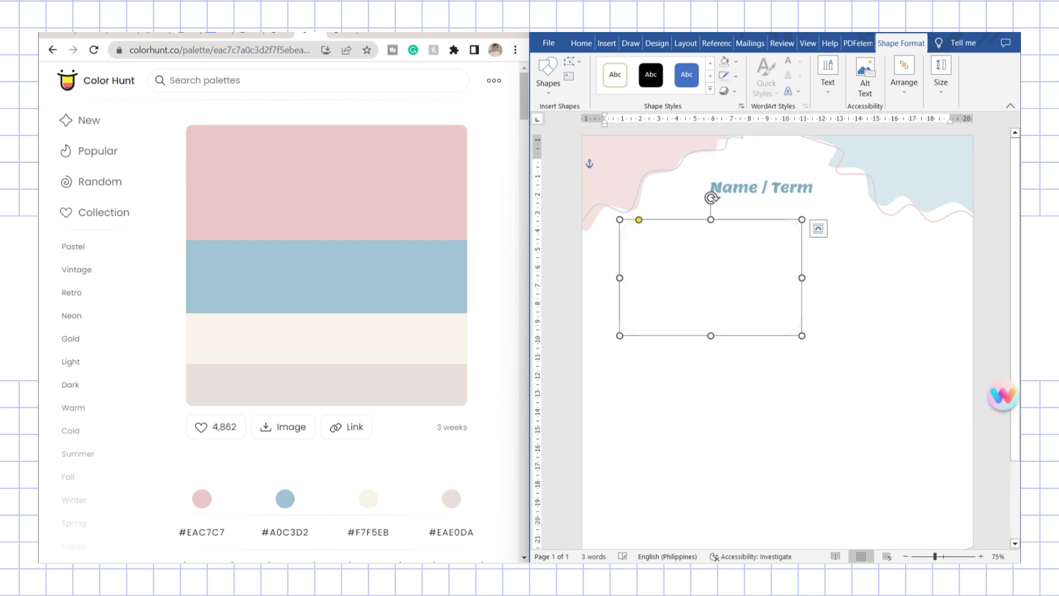
{"action": "left_click", "coordinate": [604, 161]}
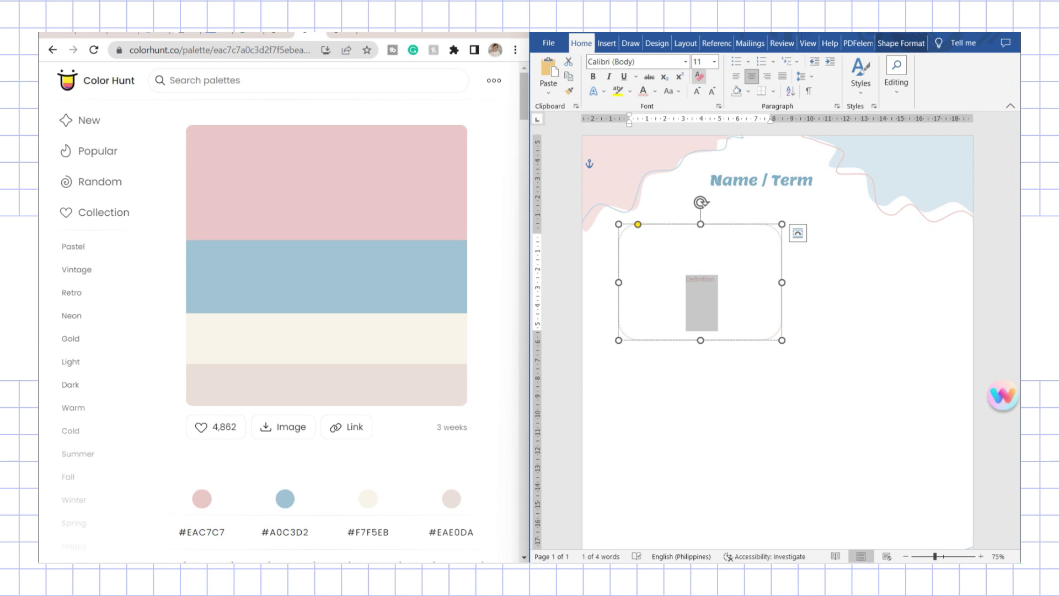
Left-align the "Definition" heading in the Bettins - Personal use font and color the "add" line beneath it blue.
{"action": "left_click", "coordinate": [736, 76]}
{"action": "left_click", "coordinate": [640, 279]}
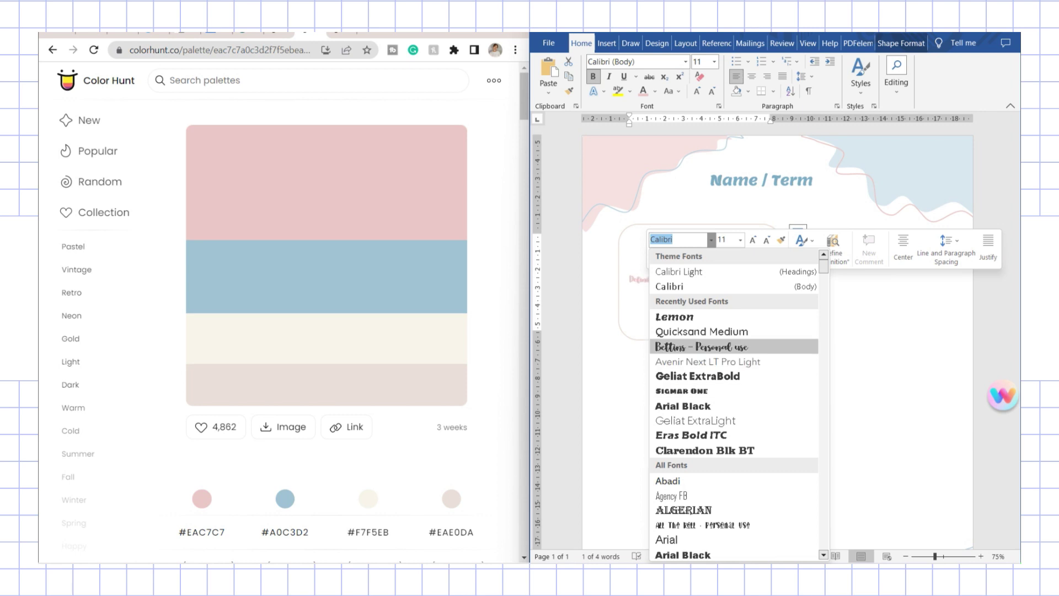
{"action": "left_click", "coordinate": [718, 348]}
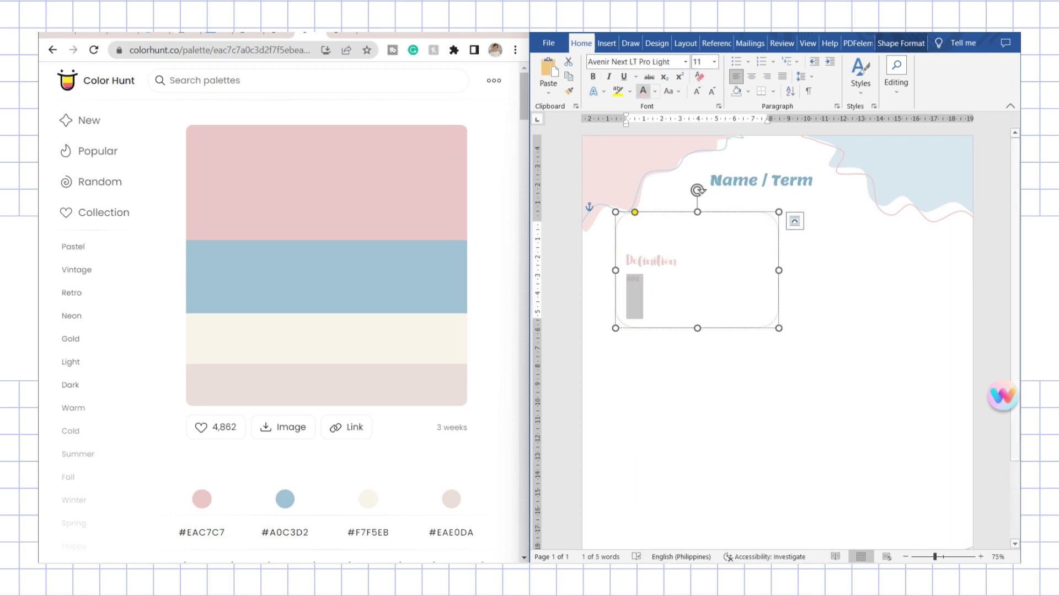
{"action": "left_click", "coordinate": [655, 91]}
{"action": "left_click", "coordinate": [663, 231]}
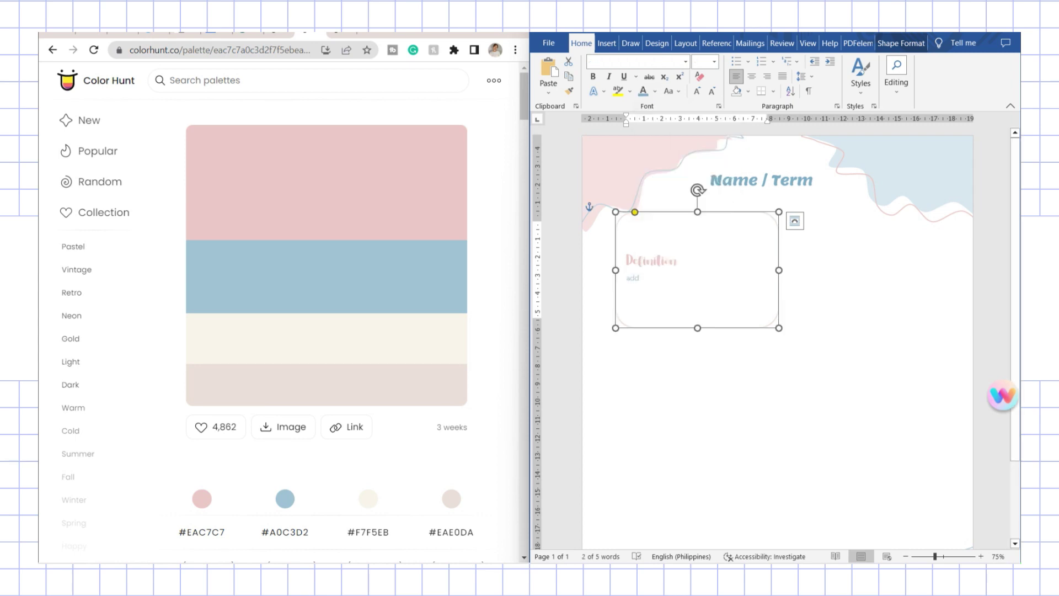
Duplicate the "Definition" box and place the copy beside it on the right side of the page.
{"action": "key", "text": "ctrl+v"}
{"action": "left_click_drag", "start_coordinate": [739, 220], "coordinate": [912, 220]}
{"action": "key", "text": "Left"}
{"action": "key", "text": "Left"}
{"action": "key", "text": "Up"}
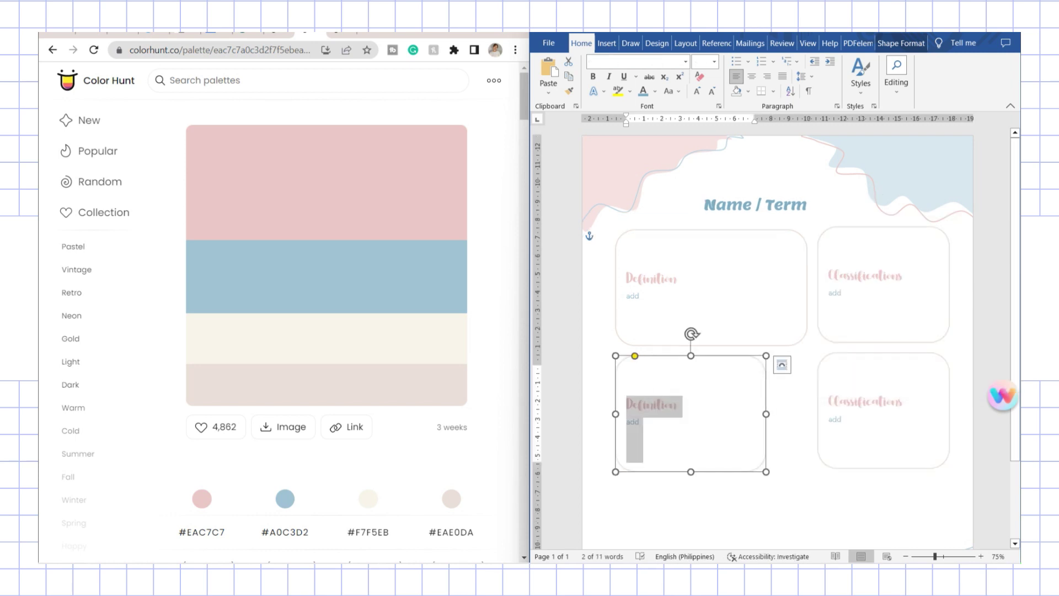
Retitle the left box in the second row "Photo/s" and widen the box beside it toward it.
{"action": "type", "text": "Photo/s"}
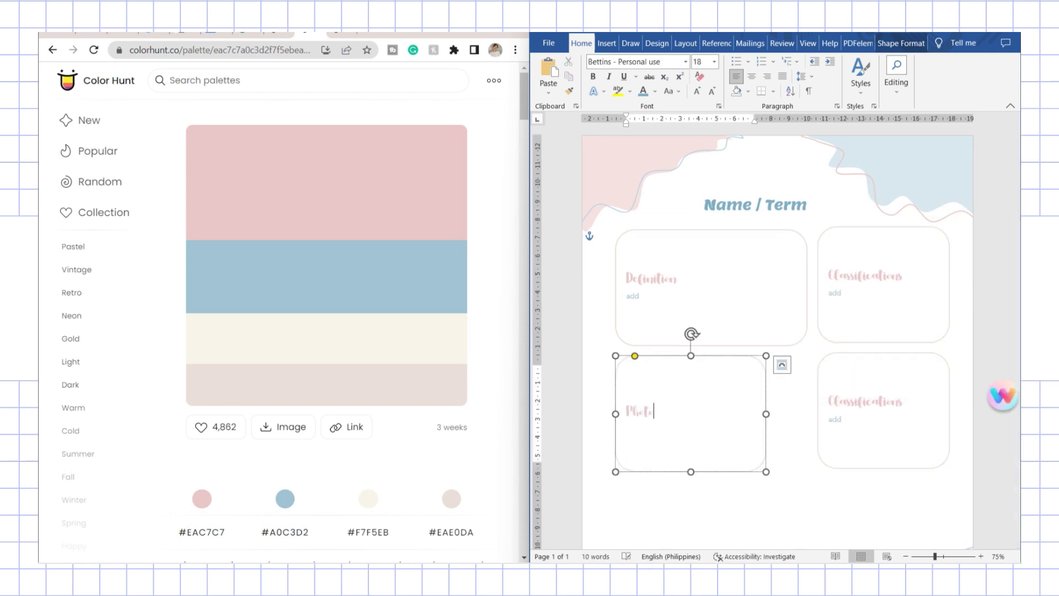
{"action": "left_click", "coordinate": [879, 402]}
{"action": "left_click_drag", "start_coordinate": [817, 411], "coordinate": [777, 410]}
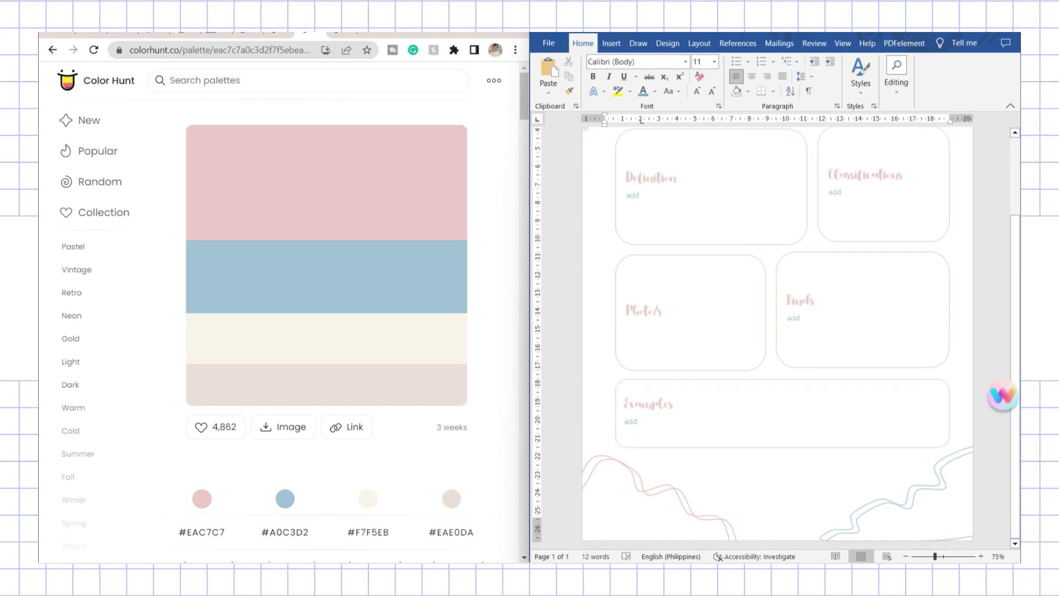
Open the SymbolCopy flower symbols page from the browser search results and copy the outlined four-petal flower.
{"action": "scroll", "coordinate": [778, 331], "scroll_direction": "up", "scroll_amount": 1}
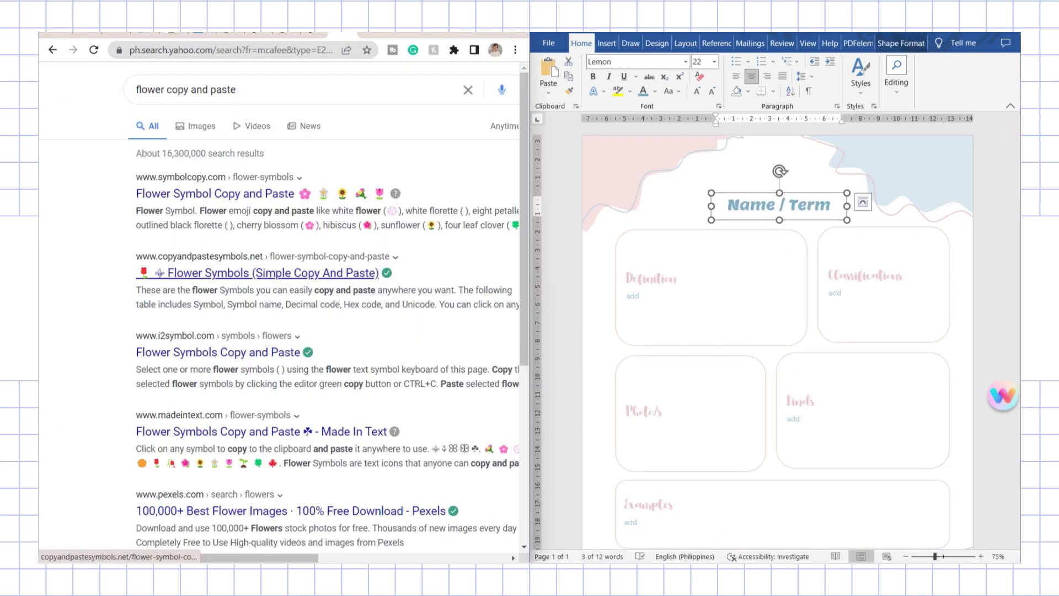
{"action": "left_click", "coordinate": [215, 193]}
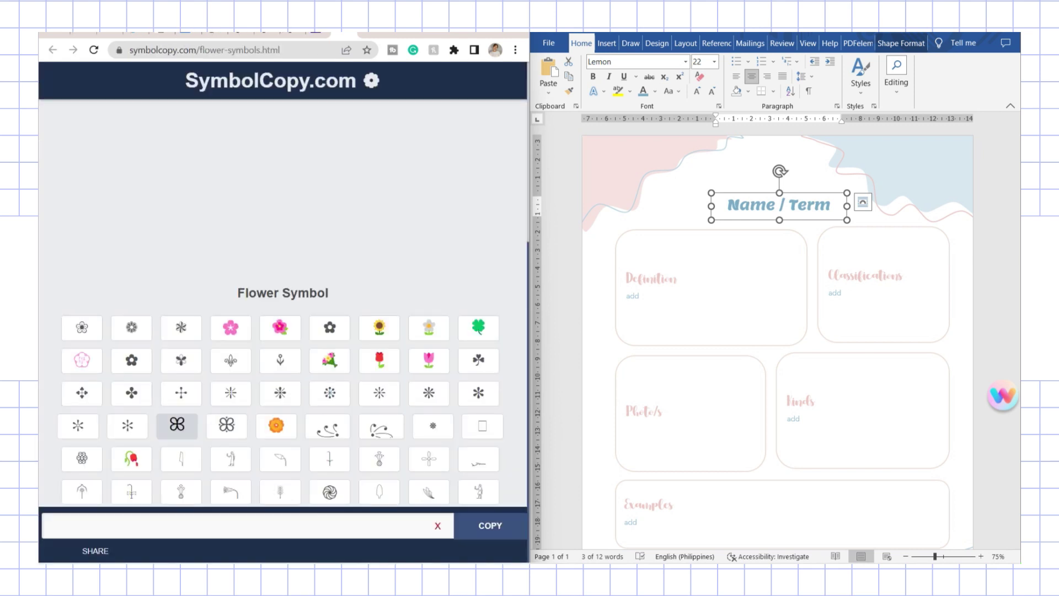
{"action": "left_click", "coordinate": [226, 425]}
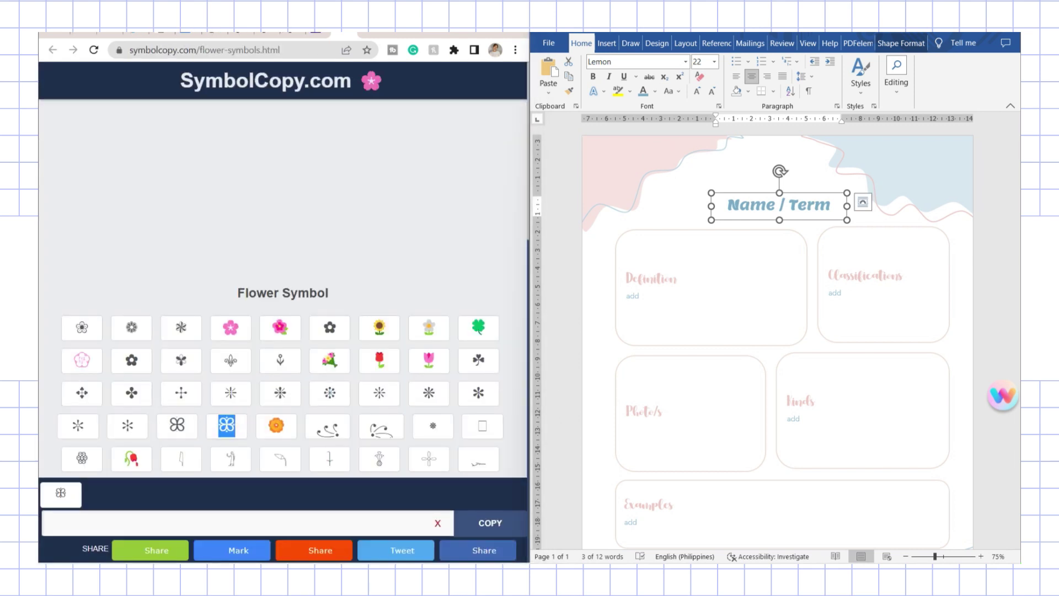
Switch to Word and paste the flower symbol before "Name / Term", matching the title's formatting.
{"action": "key", "text": "alt+Tab"}
{"action": "key", "text": "ctrl+v"}
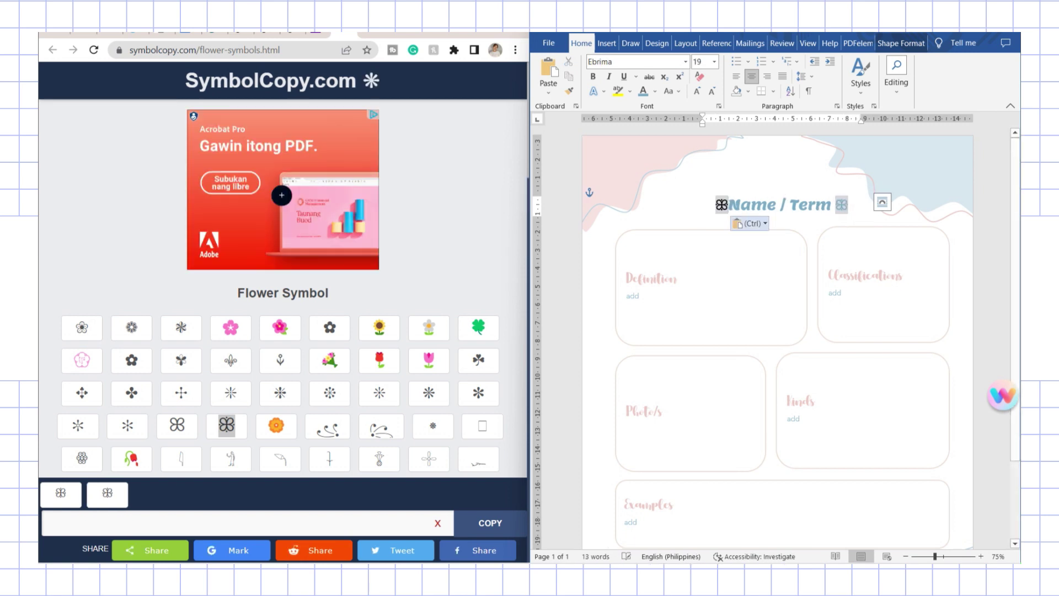
{"action": "left_click", "coordinate": [750, 224]}
{"action": "left_click", "coordinate": [780, 255]}
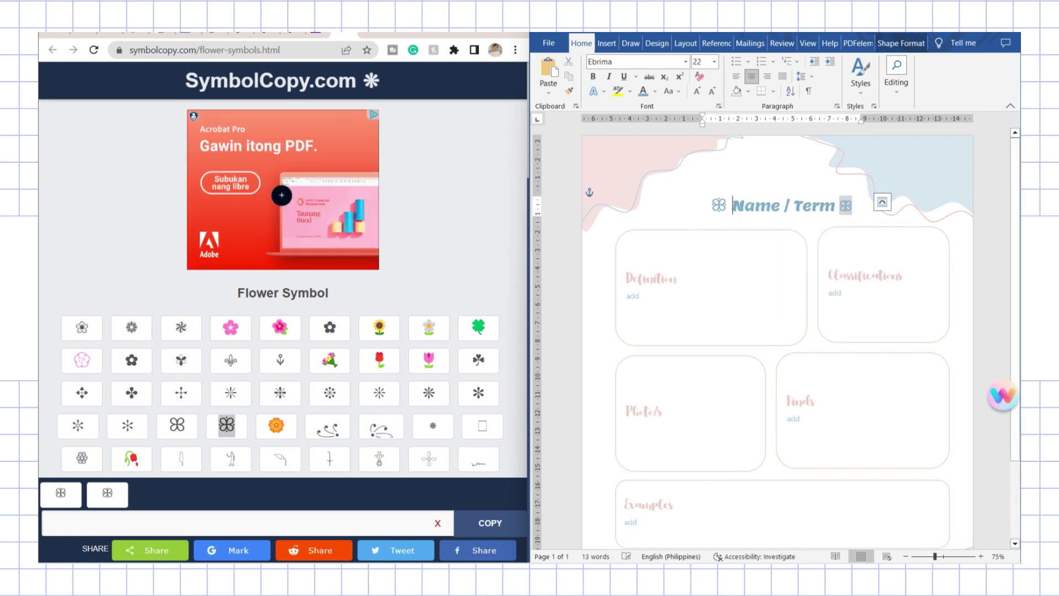
Replace the flower symbol after "Name / Term" with a newly pasted copy.
{"action": "key", "text": "BackSpace"}
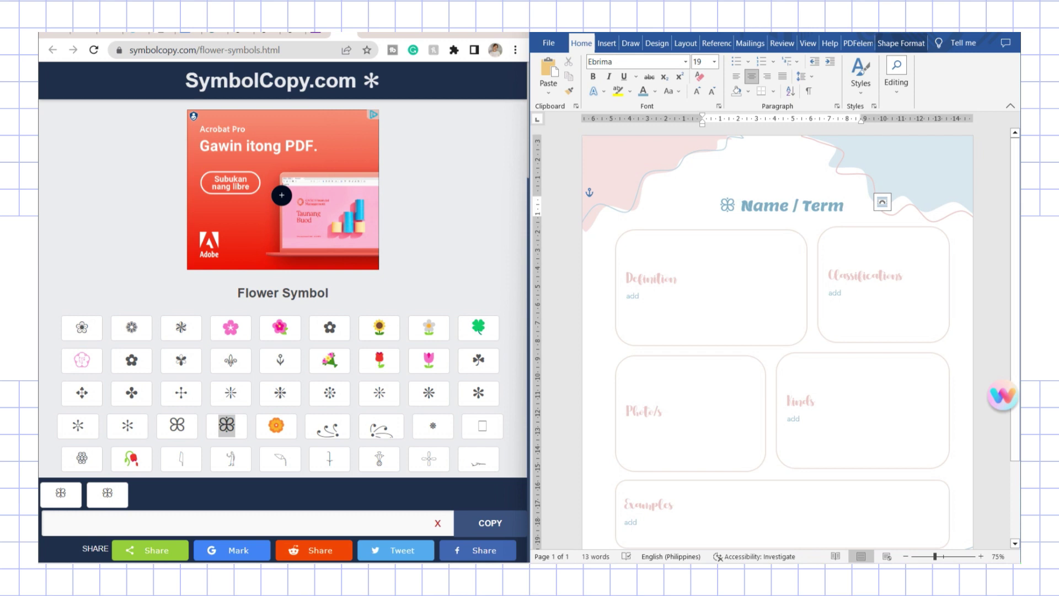
{"action": "key", "text": "ctrl+v"}
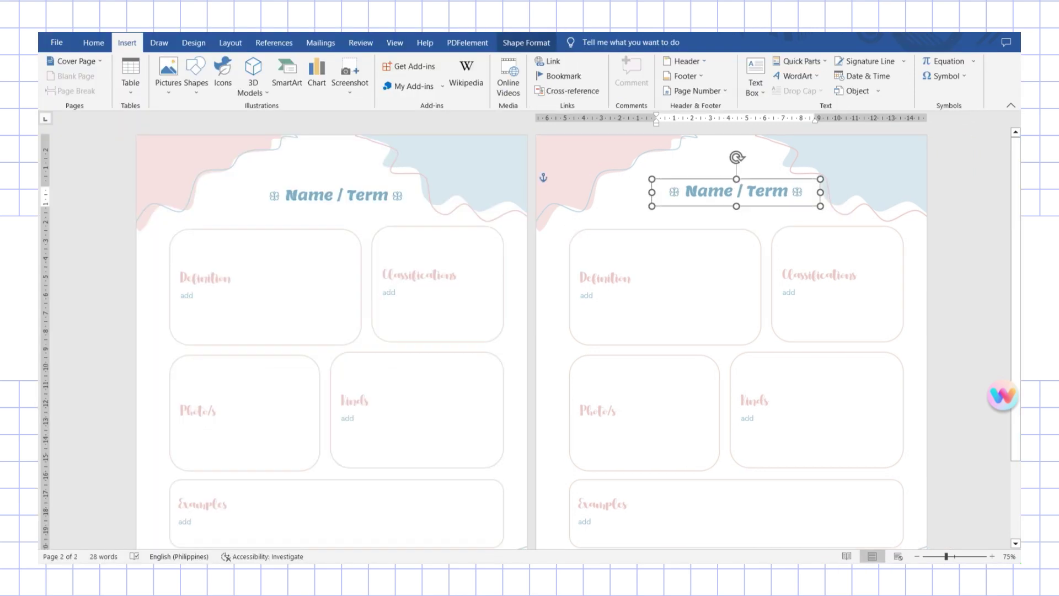
On the second page, move the "Definition" box up beneath the title and shorten the "Classifications" box.
{"action": "left_click", "coordinate": [595, 234]}
{"action": "left_click_drag", "start_coordinate": [665, 229], "coordinate": [665, 196]}
{"action": "left_click", "coordinate": [837, 284]}
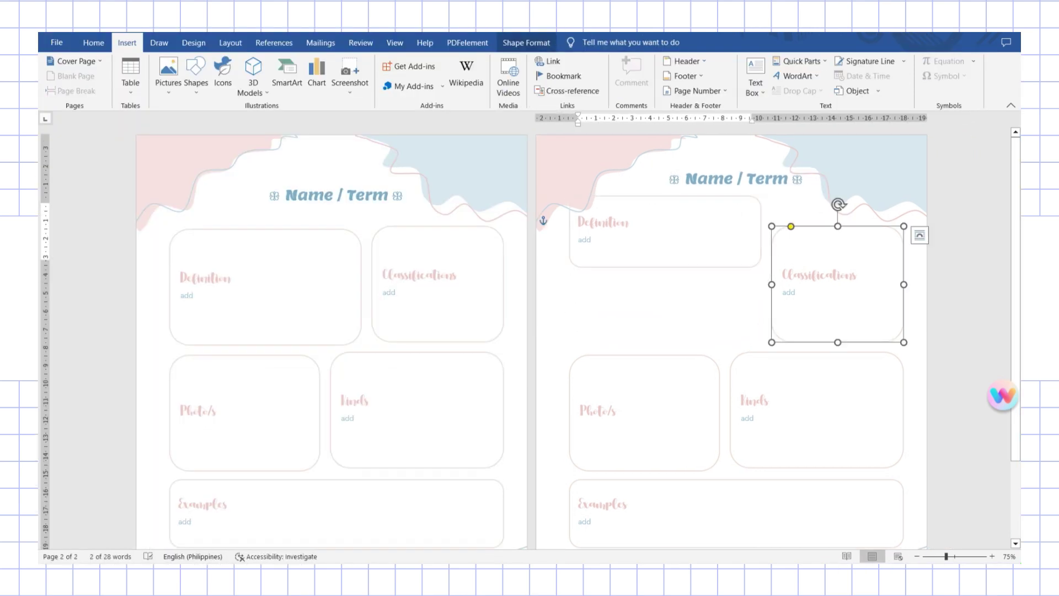
{"action": "left_click_drag", "start_coordinate": [838, 341], "coordinate": [838, 302]}
Move the second page's "Photo/s", "Kinds" and "Examples" boxes up to close the gaps beneath the first row.
{"action": "left_click_drag", "start_coordinate": [644, 355], "coordinate": [644, 277]}
{"action": "left_click", "coordinate": [817, 409]}
{"action": "left_click_drag", "start_coordinate": [817, 352], "coordinate": [816, 307]}
{"action": "scroll", "coordinate": [530, 337], "scroll_direction": "down", "scroll_amount": 3}
{"action": "left_click_drag", "start_coordinate": [737, 388], "coordinate": [737, 318]}
Duplicate the second page's title and all five boxes as a set, filling the lower half of that page.
{"action": "left_click", "coordinate": [644, 282], "text": "shift"}
{"action": "left_click", "coordinate": [814, 281], "text": "shift"}
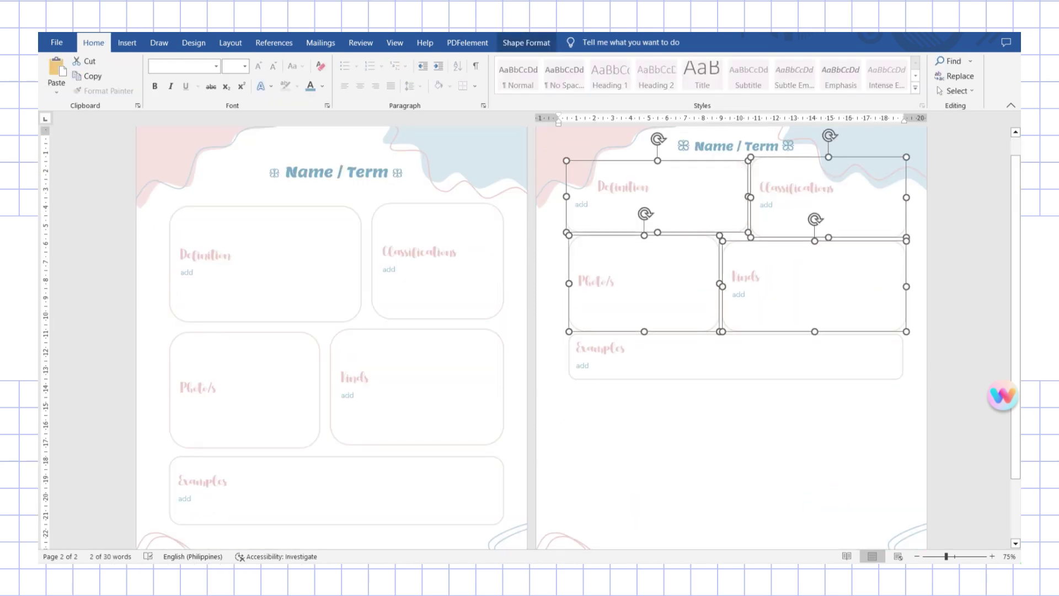
{"action": "left_click", "coordinate": [736, 357], "text": "shift"}
{"action": "left_click", "coordinate": [729, 147], "text": "shift"}
{"action": "key", "text": "ctrl+c"}
{"action": "key", "text": "ctrl+v"}
{"action": "scroll", "coordinate": [731, 337], "scroll_direction": "up", "scroll_amount": 1}
{"action": "left_click", "coordinate": [653, 408]}
{"action": "scroll", "coordinate": [731, 336], "scroll_direction": "down", "scroll_amount": 1}
{"action": "left_click", "coordinate": [640, 439]}
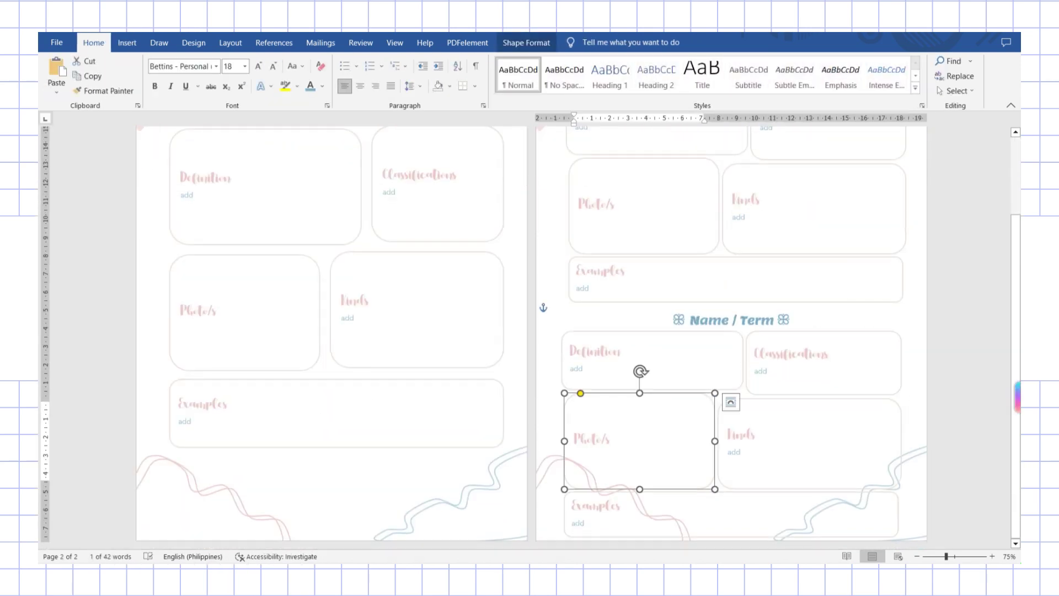
{"action": "left_click", "coordinate": [728, 505]}
{"action": "double_click", "coordinate": [596, 492]}
{"action": "left_click", "coordinate": [322, 86]}
{"action": "left_click", "coordinate": [490, 201]}
{"action": "left_click", "coordinate": [739, 440]}
{"action": "scroll", "coordinate": [732, 336], "scroll_direction": "up", "scroll_amount": 1}
{"action": "scroll", "coordinate": [529, 331], "scroll_direction": "up", "scroll_amount": 1}
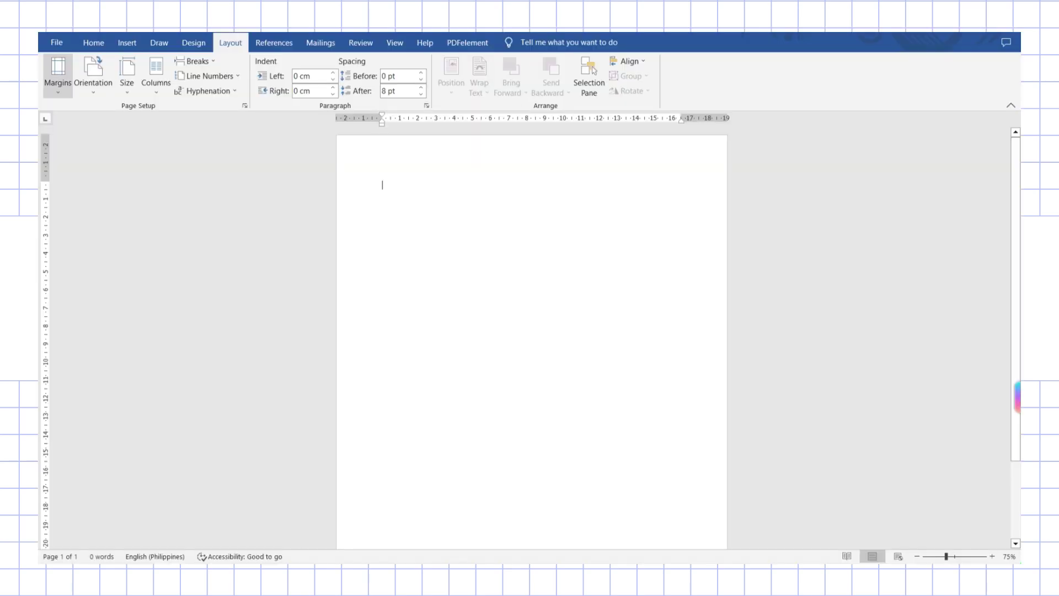
Set narrow margins and the Letter 8.5"x11" paper size for the blank document.
{"action": "left_click", "coordinate": [58, 77]}
{"action": "left_click", "coordinate": [82, 205]}
{"action": "left_click", "coordinate": [126, 77]}
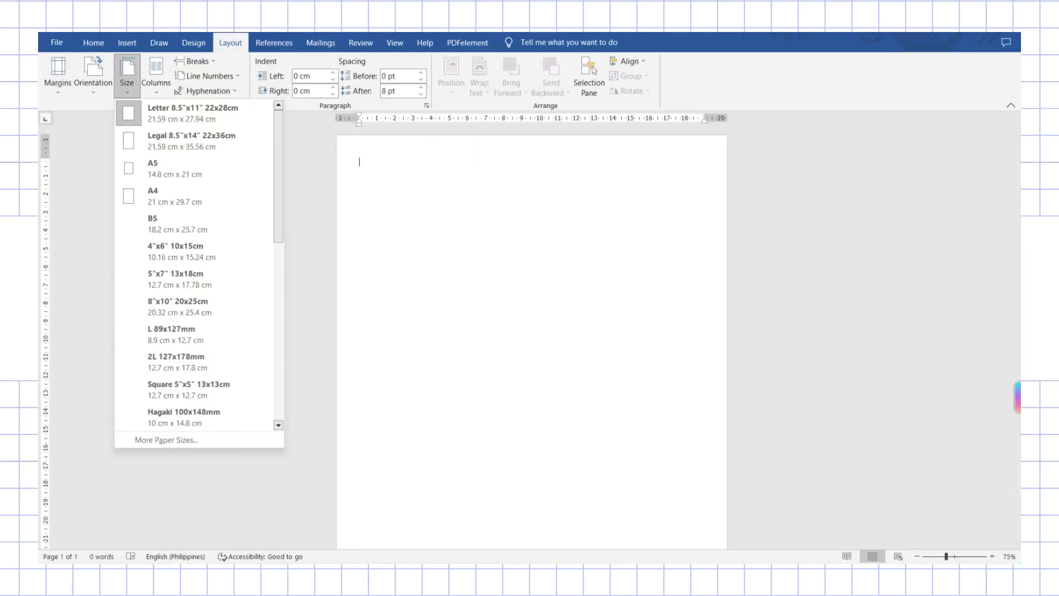
{"action": "left_click", "coordinate": [195, 113]}
{"action": "left_click", "coordinate": [93, 77]}
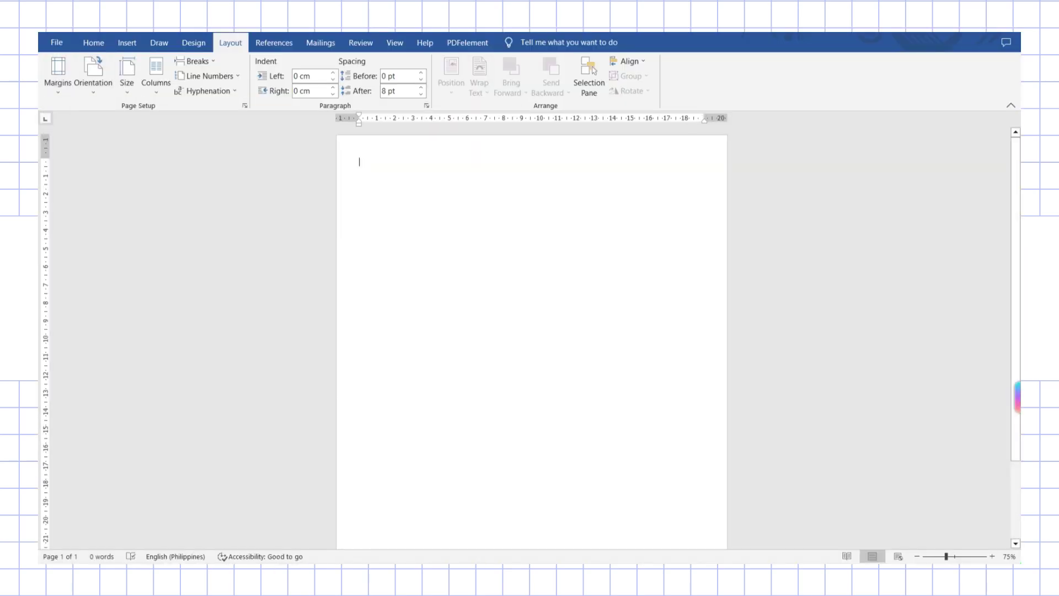
Draw a closed wavy shape covering the page's upper-left corner with the Curve tool.
{"action": "left_click", "coordinate": [127, 43]}
{"action": "left_click", "coordinate": [195, 78]}
{"action": "left_click", "coordinate": [226, 132]}
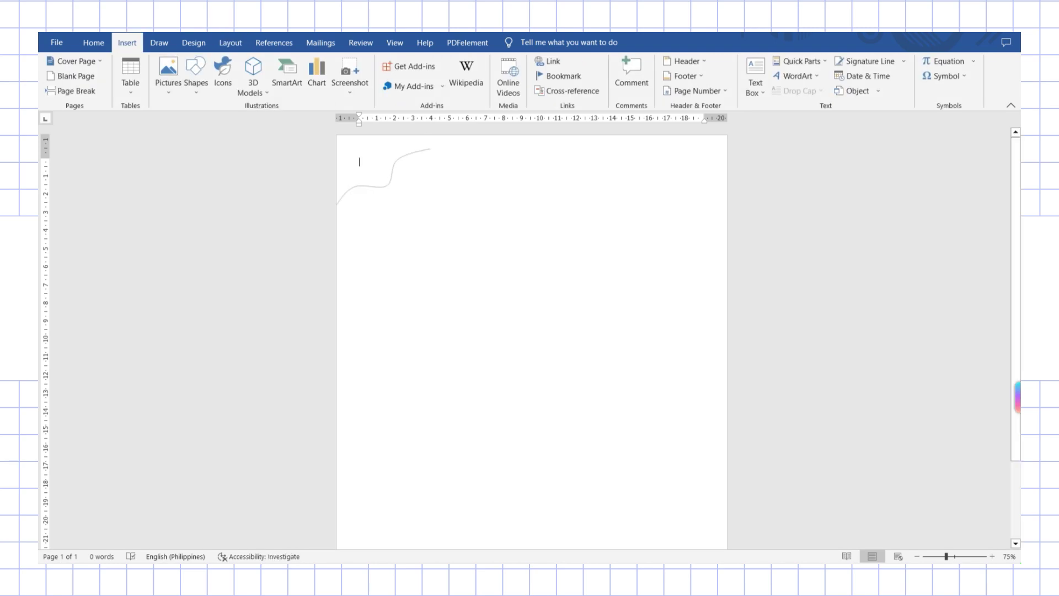
{"action": "left_click", "coordinate": [430, 149]}
{"action": "left_click", "coordinate": [318, 128]}
{"action": "left_click", "coordinate": [337, 205]}
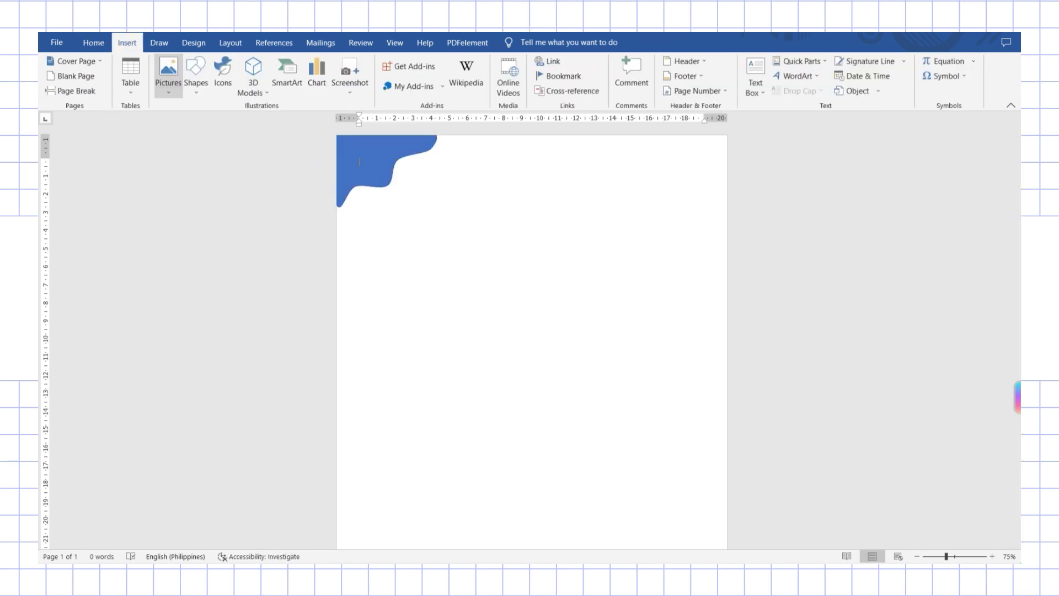
Draw an open wavy line beside the blue corner shape and move it toward the shape's lower edge.
{"action": "left_click", "coordinate": [196, 78]}
{"action": "left_click", "coordinate": [301, 159]}
{"action": "left_click", "coordinate": [412, 184]}
{"action": "left_click", "coordinate": [425, 165]}
{"action": "left_click", "coordinate": [458, 153]}
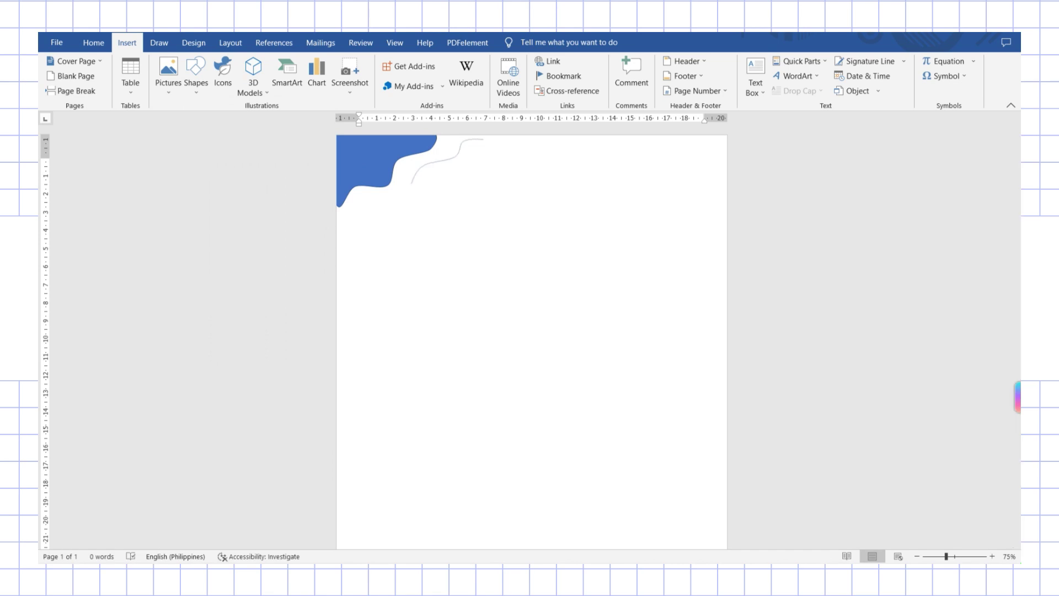
{"action": "mouse_move", "coordinate": [452, 199]}
{"action": "left_mouse_down"}
{"action": "mouse_move", "coordinate": [412, 182]}
{"action": "mouse_move", "coordinate": [356, 237]}
{"action": "left_mouse_up"}
Start another Curve shape for the page decoration.
{"action": "left_click", "coordinate": [127, 43]}
{"action": "left_click", "coordinate": [196, 78]}
{"action": "left_click", "coordinate": [227, 132]}
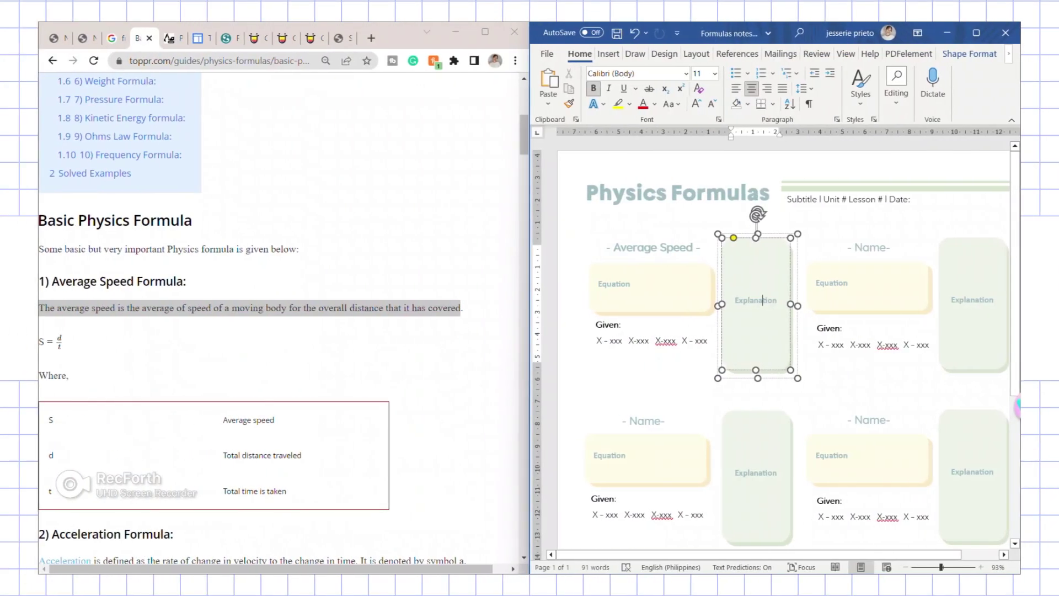
Paste the Average Speed explanation into its box and reduce it and the pasted Acceleration explanation to text only.
{"action": "key", "text": "ctrl+v"}
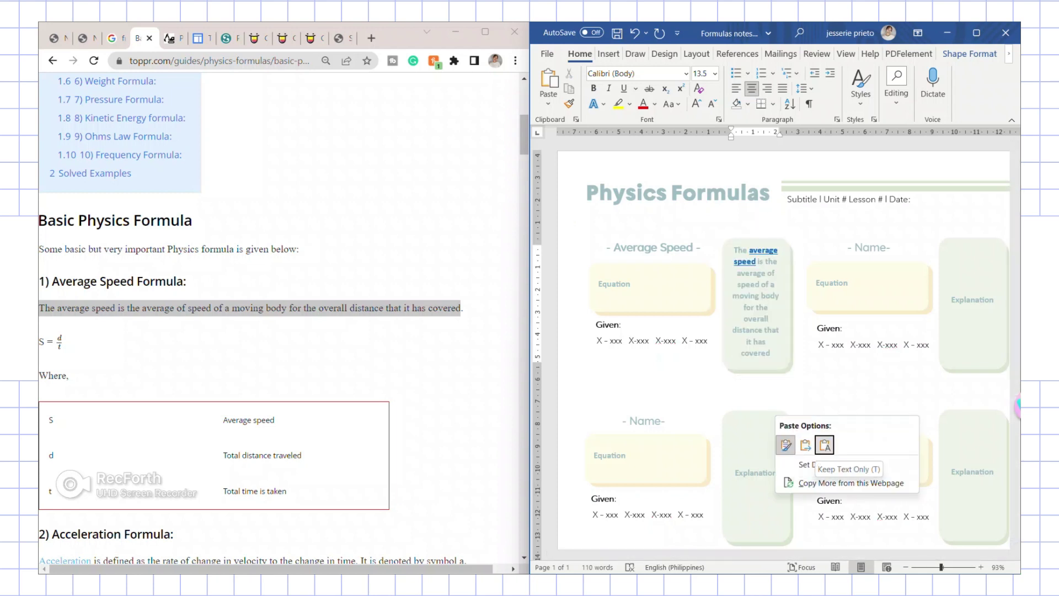
{"action": "left_click", "coordinate": [825, 444]}
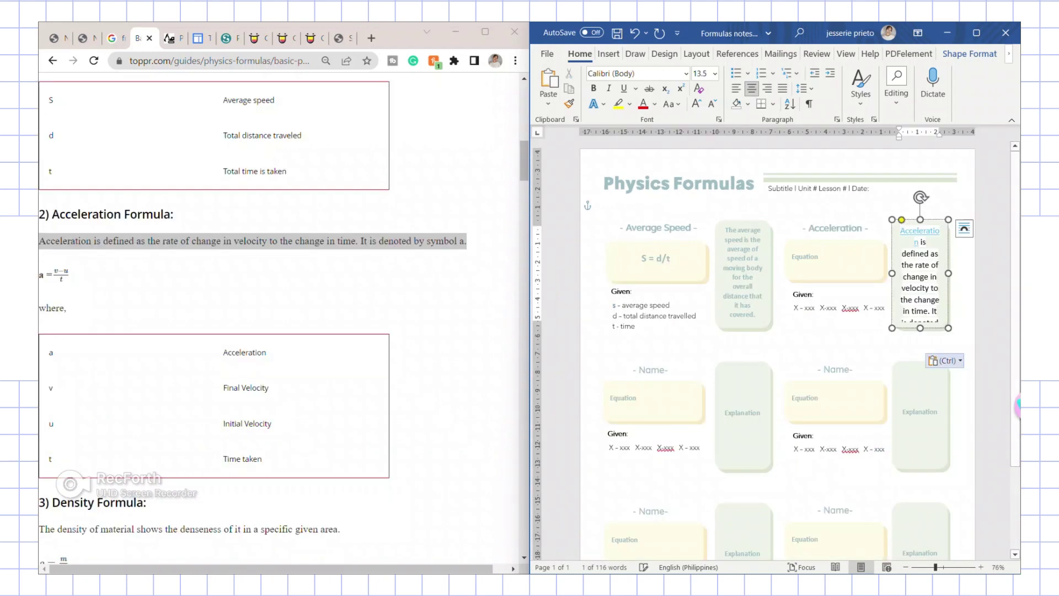
{"action": "left_click", "coordinate": [944, 360]}
{"action": "left_click", "coordinate": [926, 399]}
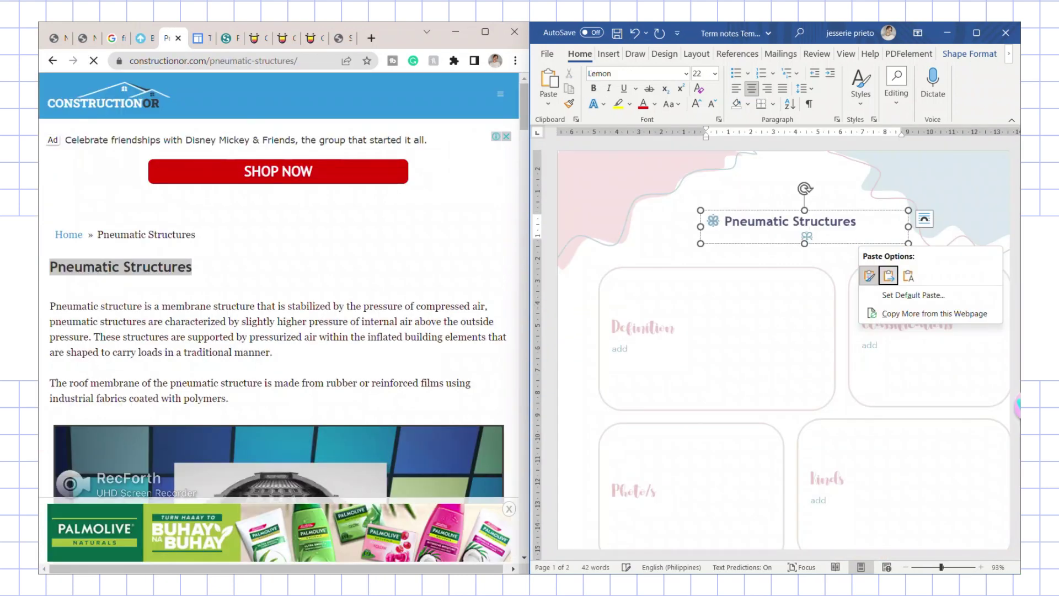
Keep only the text of the pasted title "Pneumatic Structures" and replace the "Definition" placeholder with the copied definition paragraph.
{"action": "left_click", "coordinate": [908, 276]}
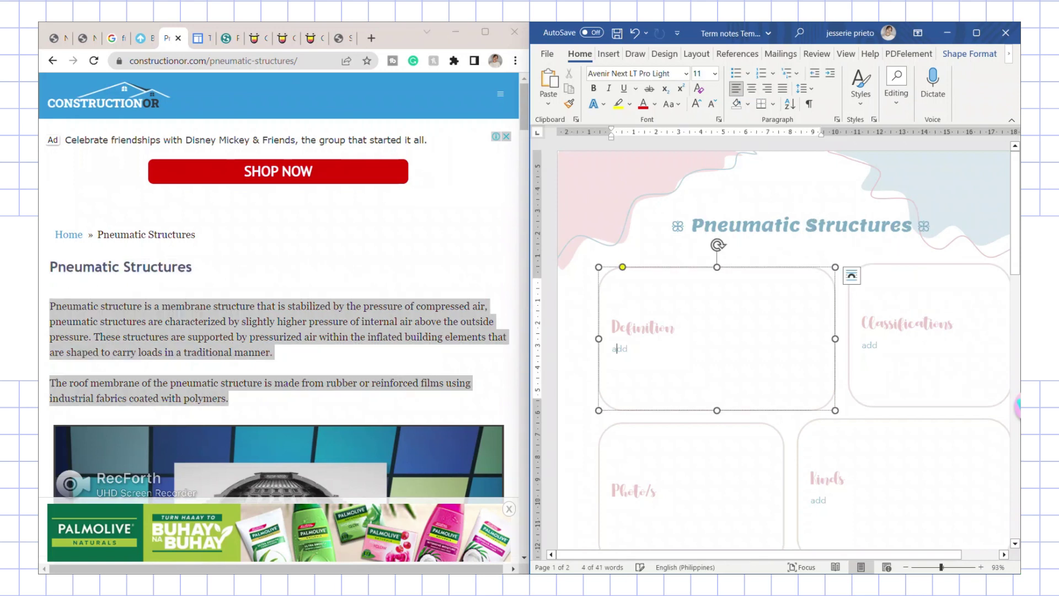
{"action": "left_click_drag", "start_coordinate": [612, 345], "coordinate": [633, 398]}
{"action": "key", "text": "ctrl+v"}
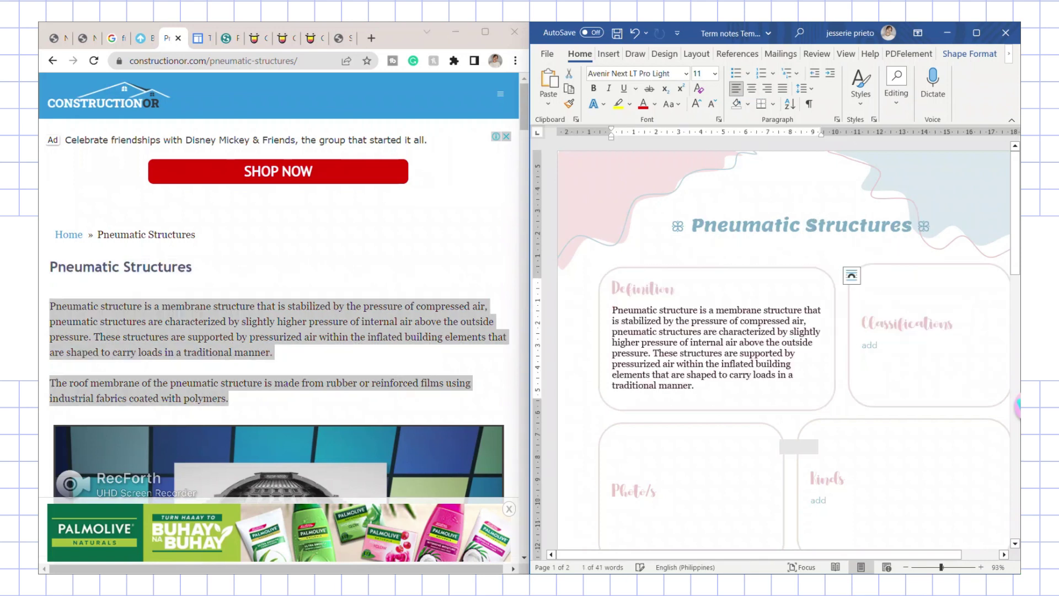
{"action": "key", "text": "ctrl"}
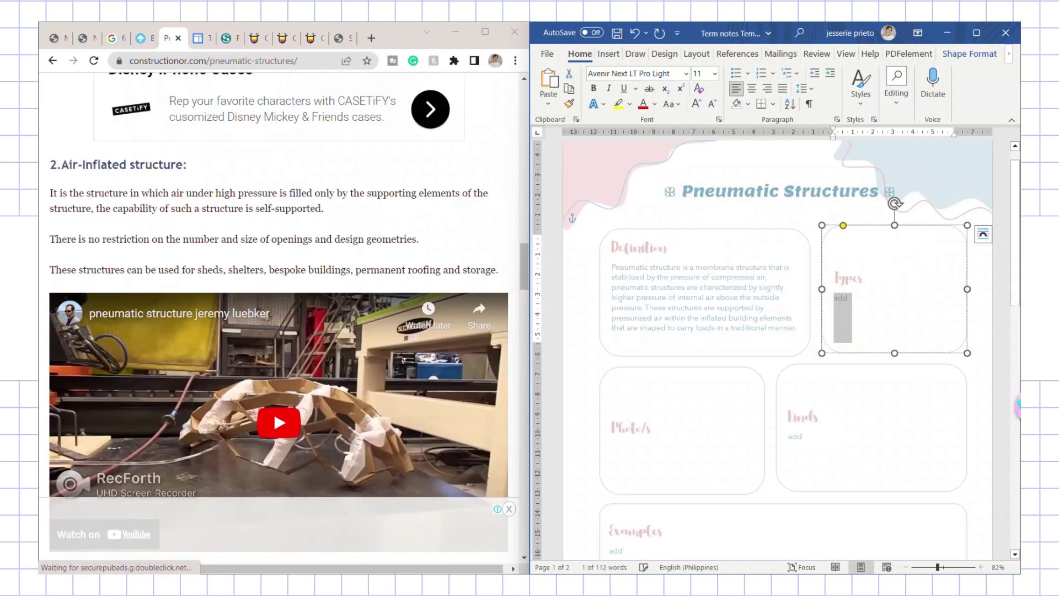
Replace the "Types" placeholder with the copied structure descriptions and extend the box down through the second row.
{"action": "key", "text": "ctrl+v"}
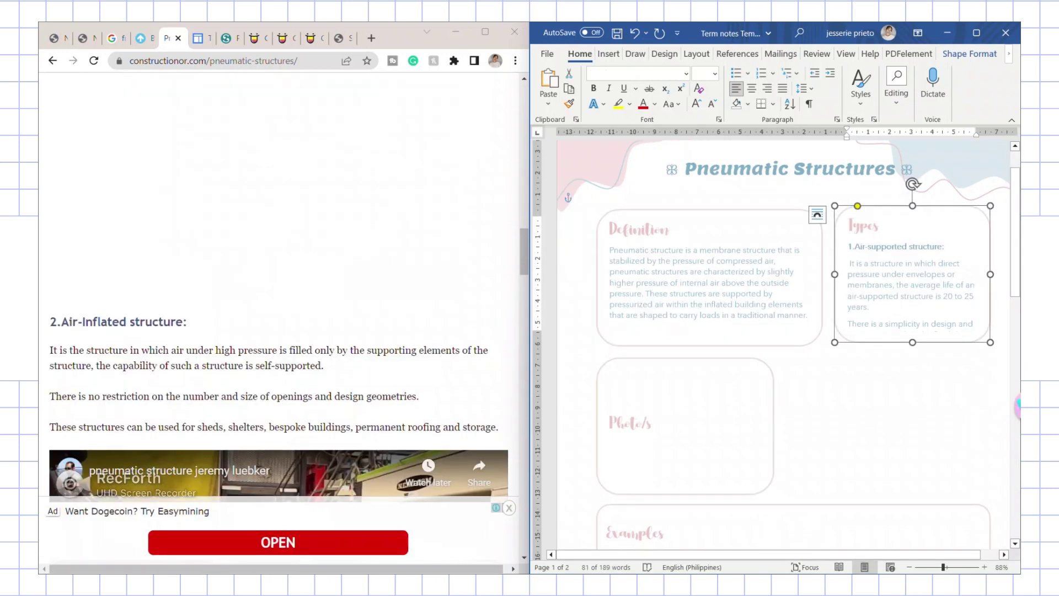
{"action": "left_click_drag", "start_coordinate": [913, 342], "coordinate": [913, 490]}
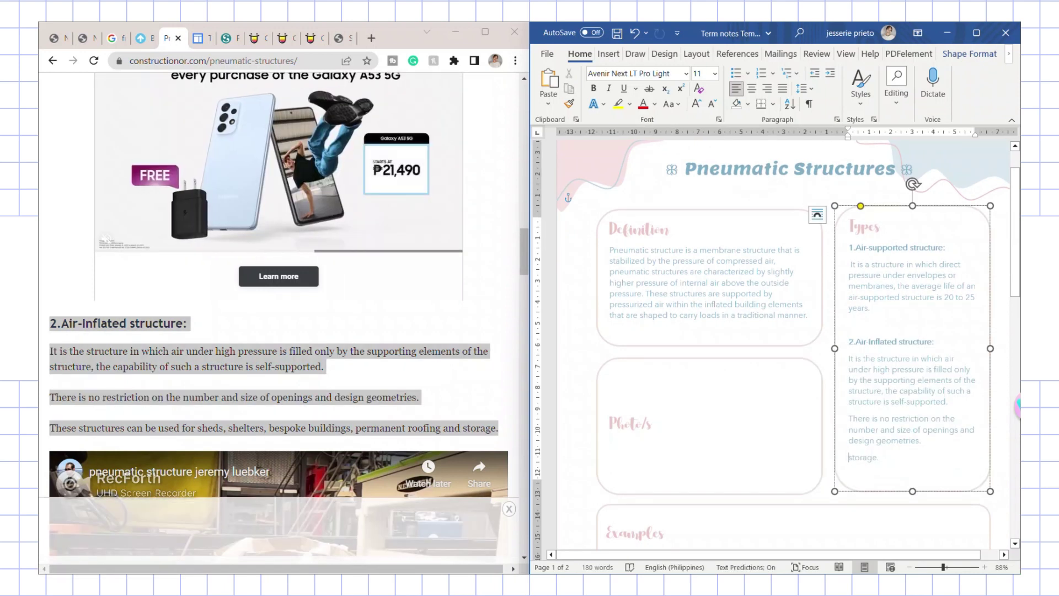
Delete the leftover word "storage." at the end of the "Types" text.
{"action": "double_click", "coordinate": [862, 457]}
{"action": "key", "text": "BackSpace"}
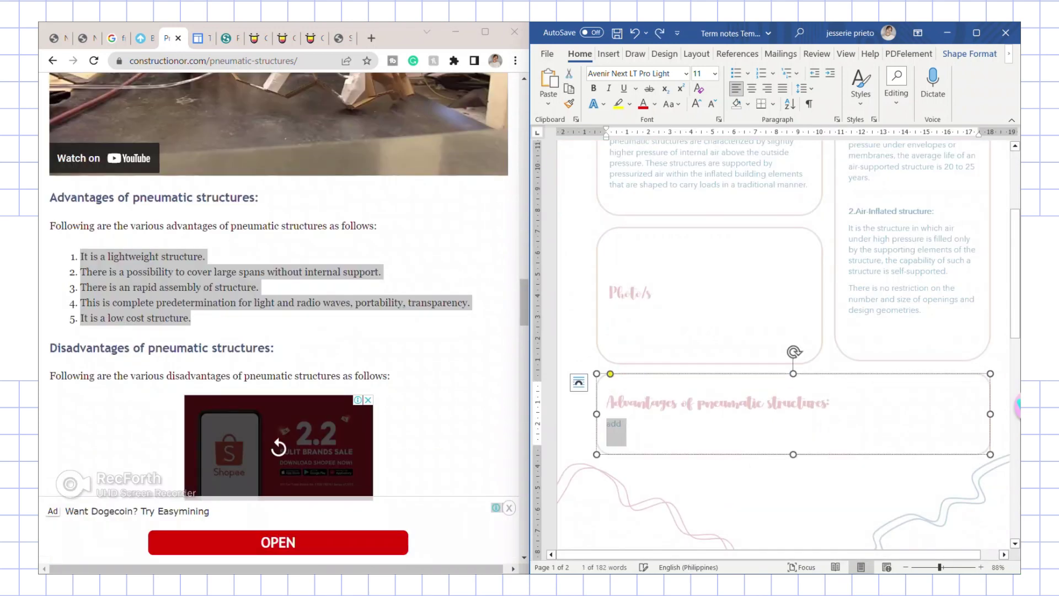
Replace the placeholder under "Advantages of pneumatic structures:" with the copied five-item list, merging its formatting with the box.
{"action": "key", "text": "ctrl+v"}
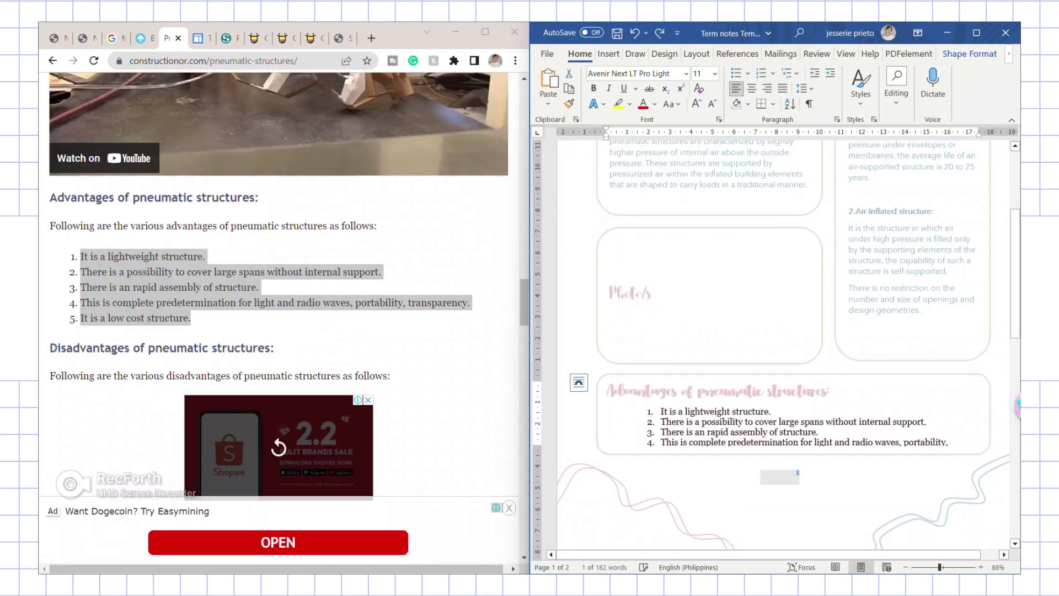
{"action": "key", "text": "ctrl"}
{"action": "key", "text": "m"}
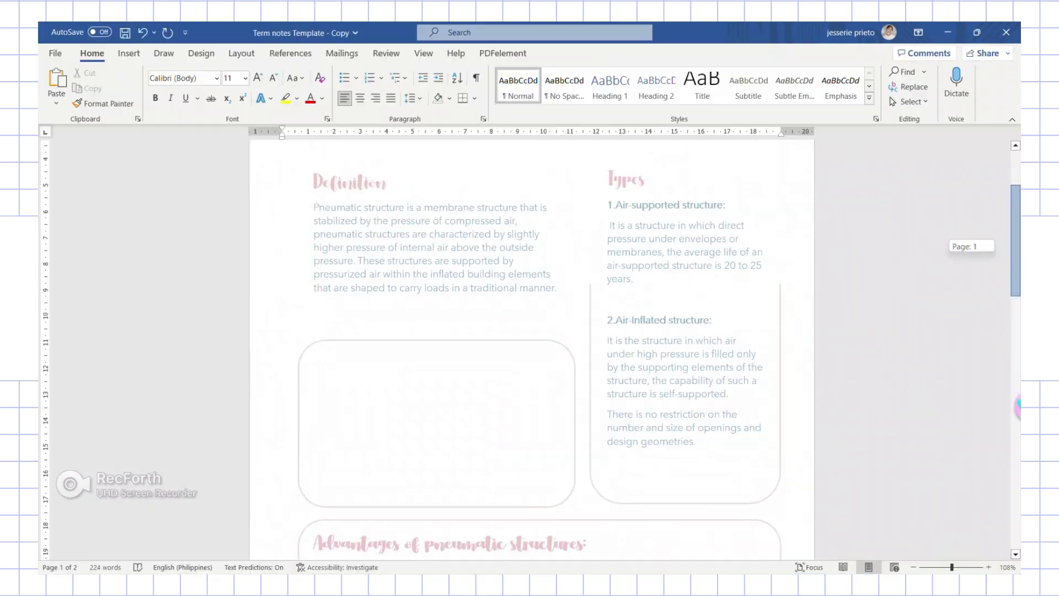
{"action": "scroll", "coordinate": [530, 353], "scroll_direction": "up", "scroll_amount": 3}
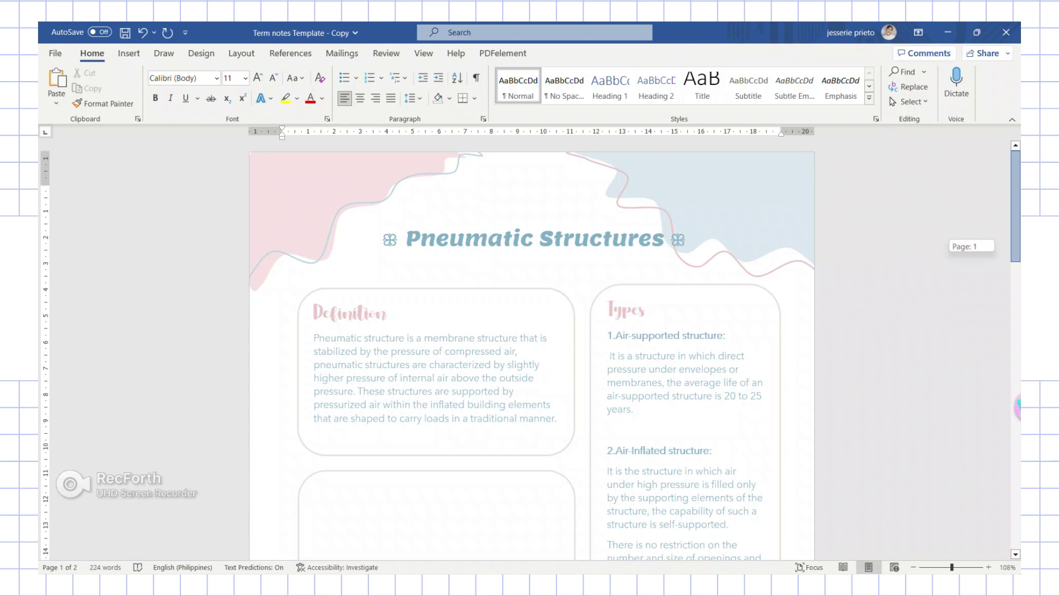
{"action": "scroll", "coordinate": [529, 351], "scroll_direction": "down", "scroll_amount": 5}
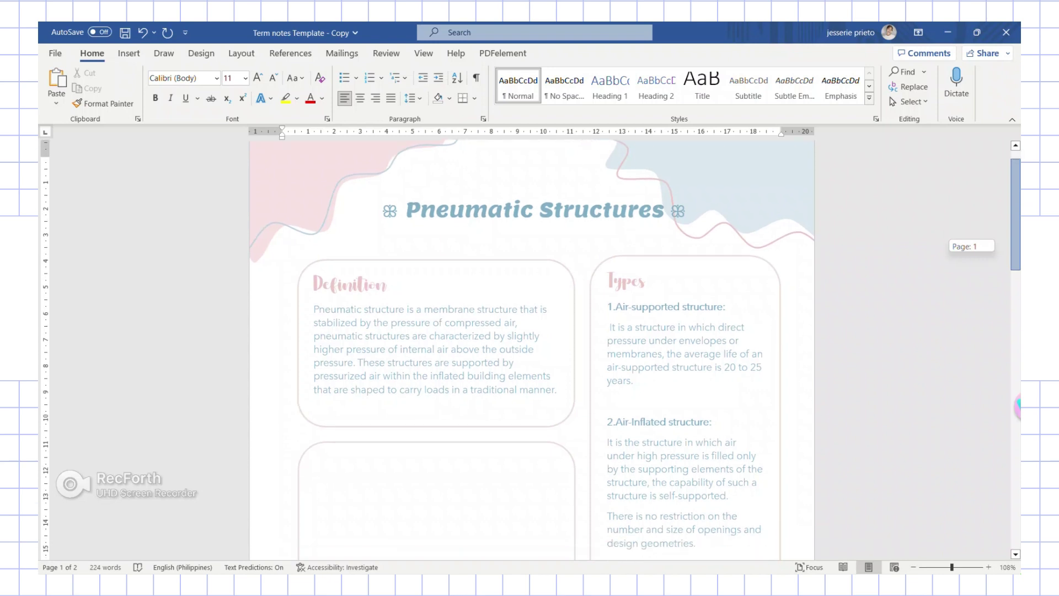
{"action": "scroll", "coordinate": [529, 351], "scroll_direction": "down", "scroll_amount": 3}
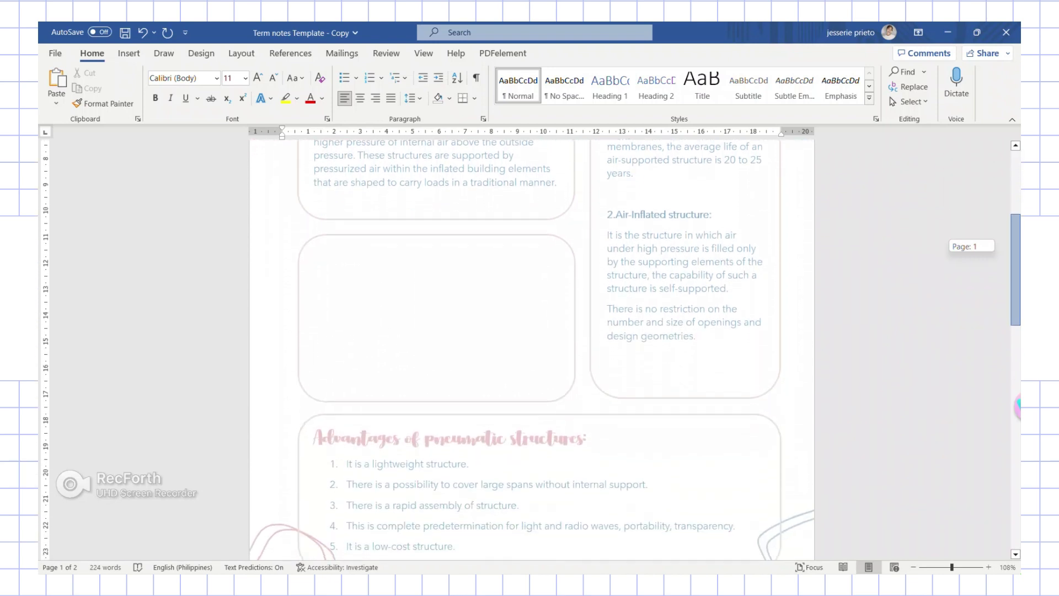